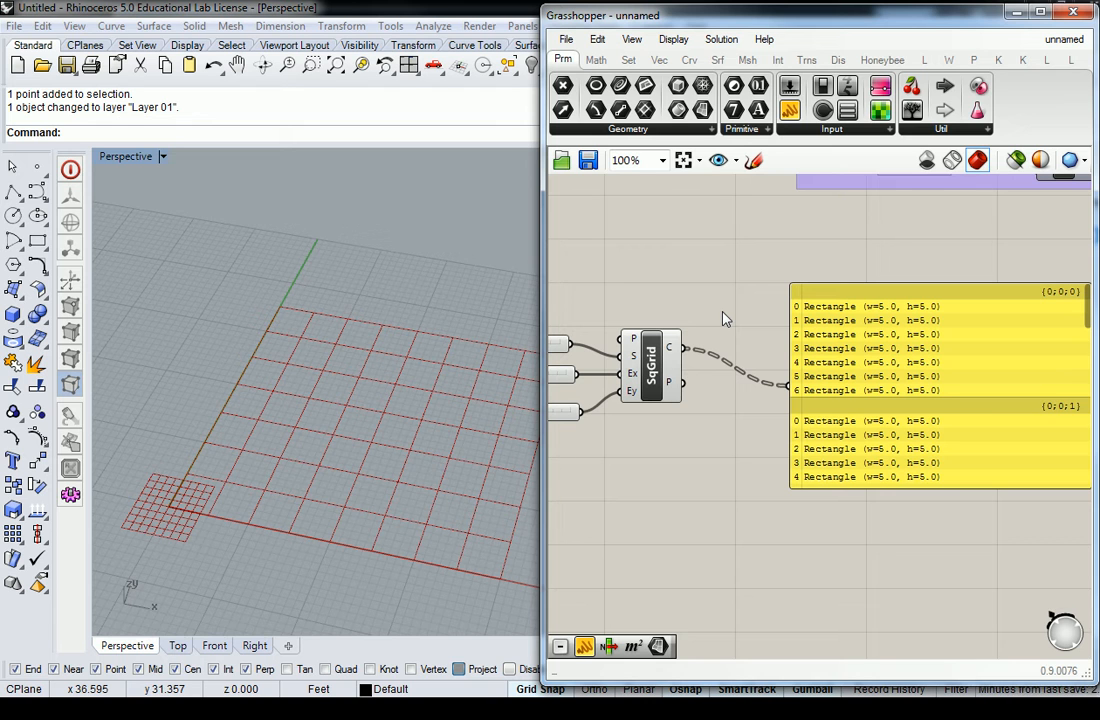
Delete the panel that lists the square grid's rectangles.
mouse_move(676, 349)
click(856, 298)
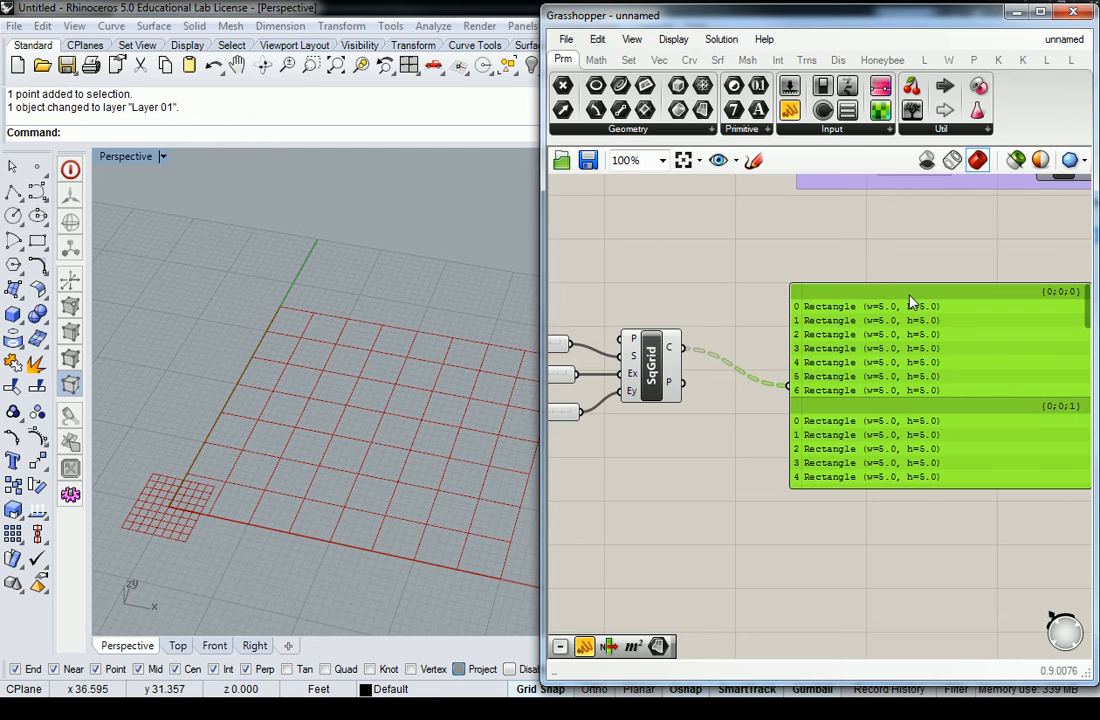
key(Delete)
Add a Point List display component beside the square grid and connect the grid's points output to its points input.
right_drag(788, 313, 860, 302)
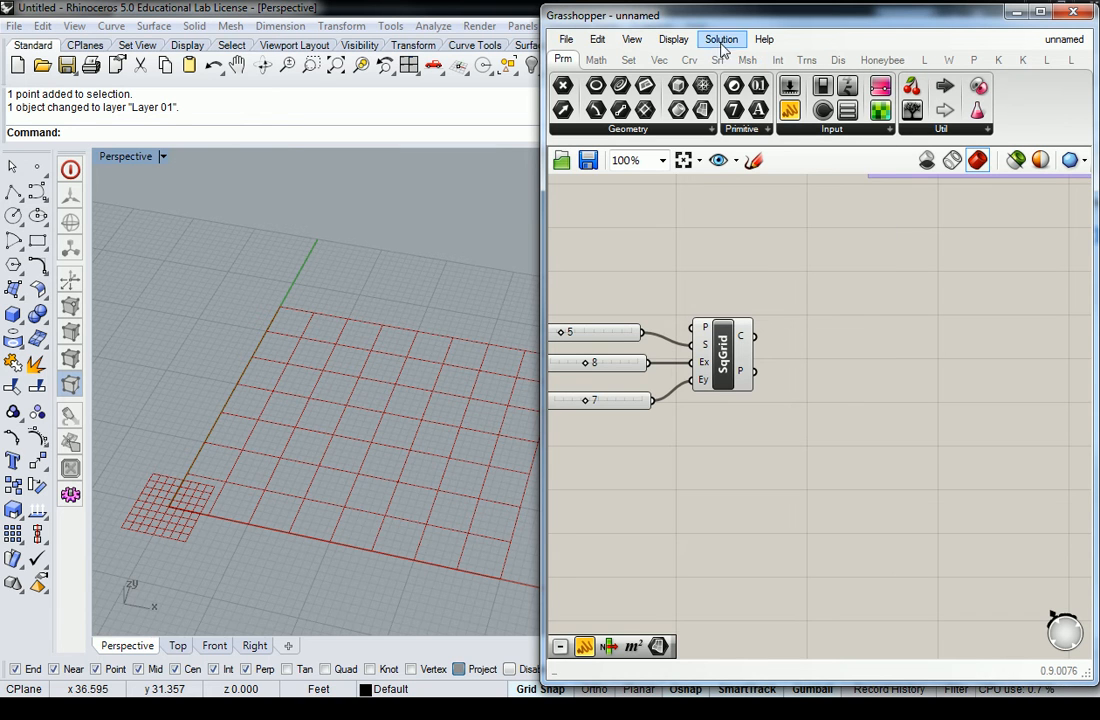
click(675, 40)
click(672, 42)
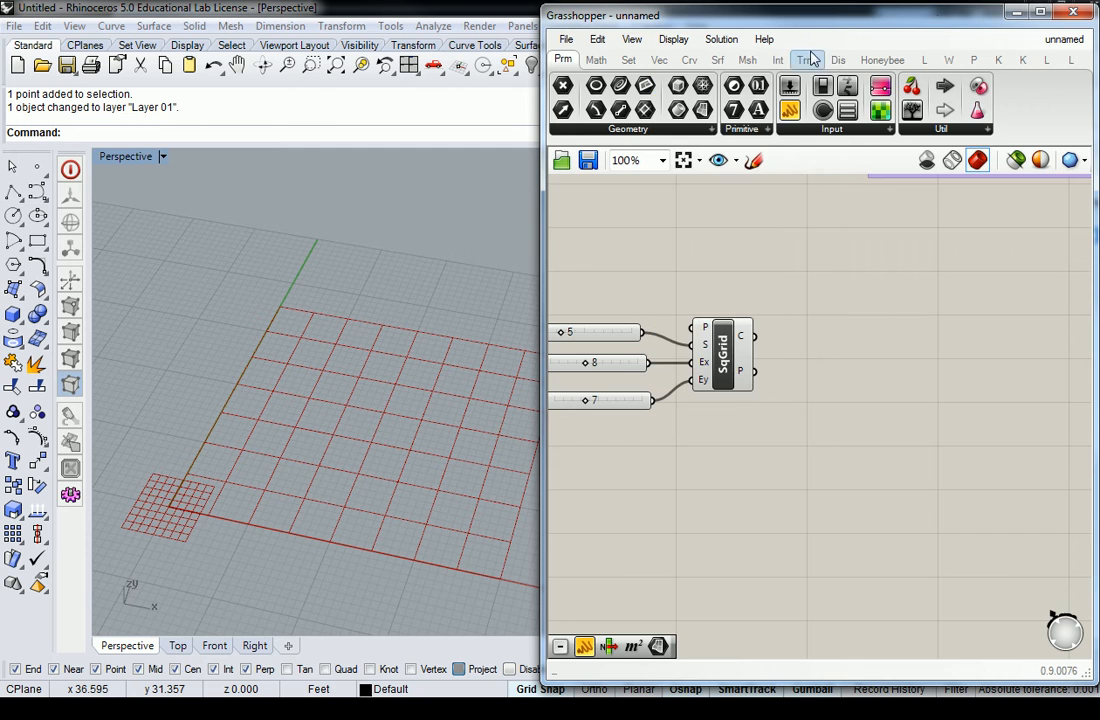
click(838, 60)
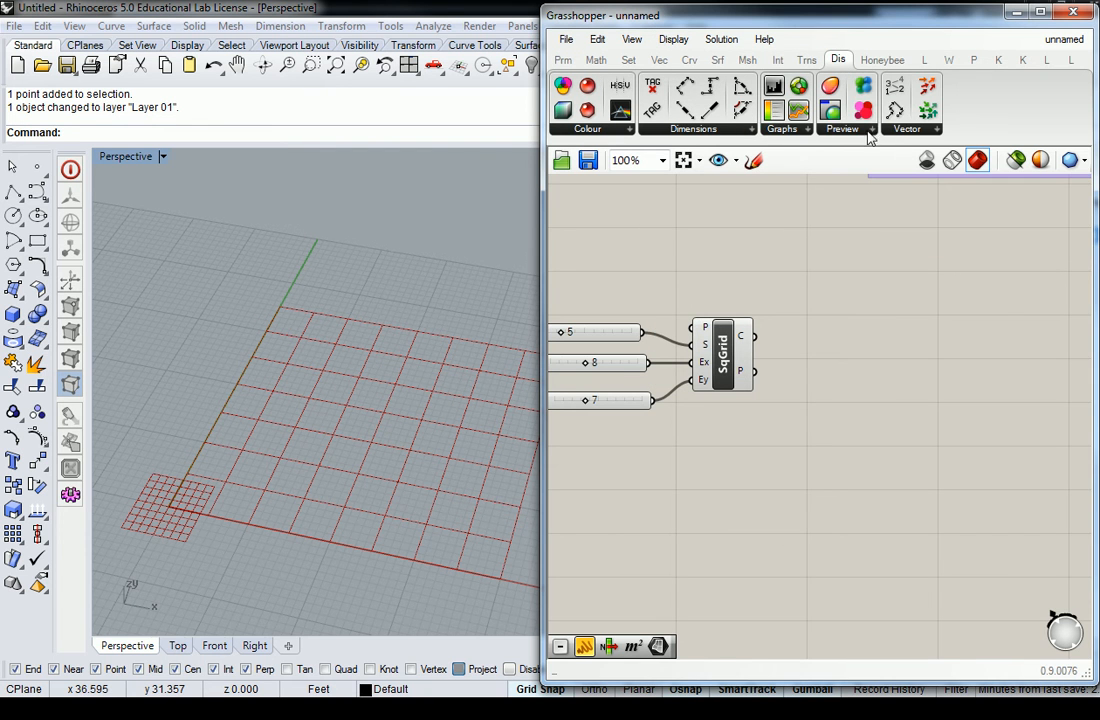
click(930, 130)
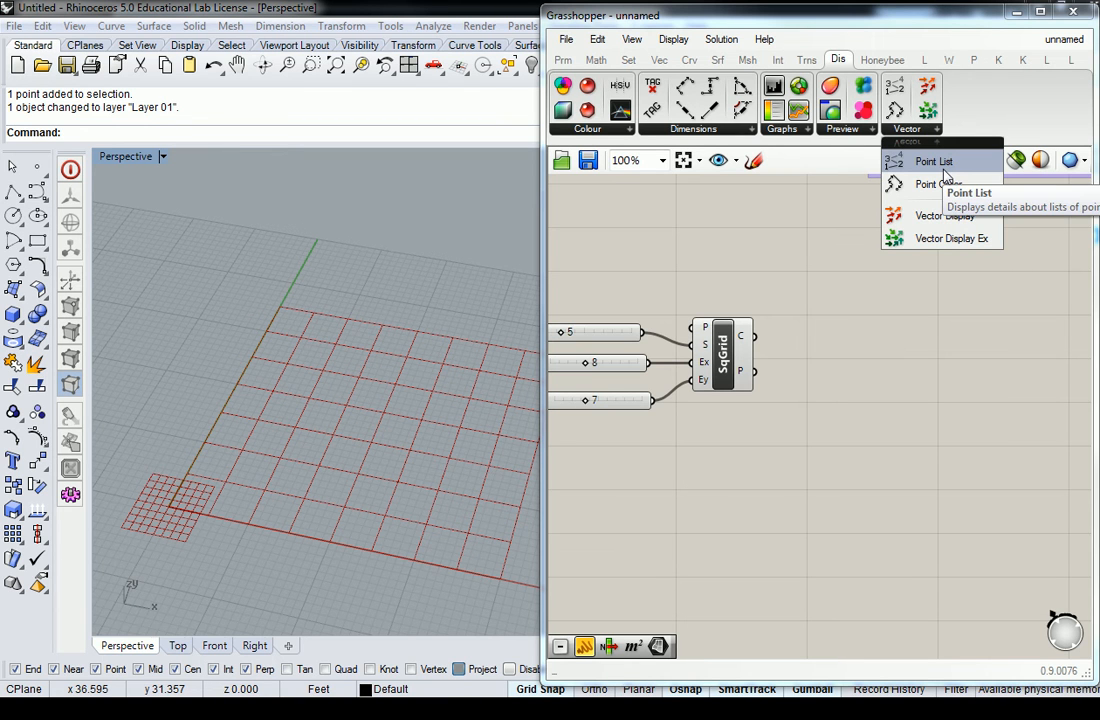
drag(946, 176, 874, 378)
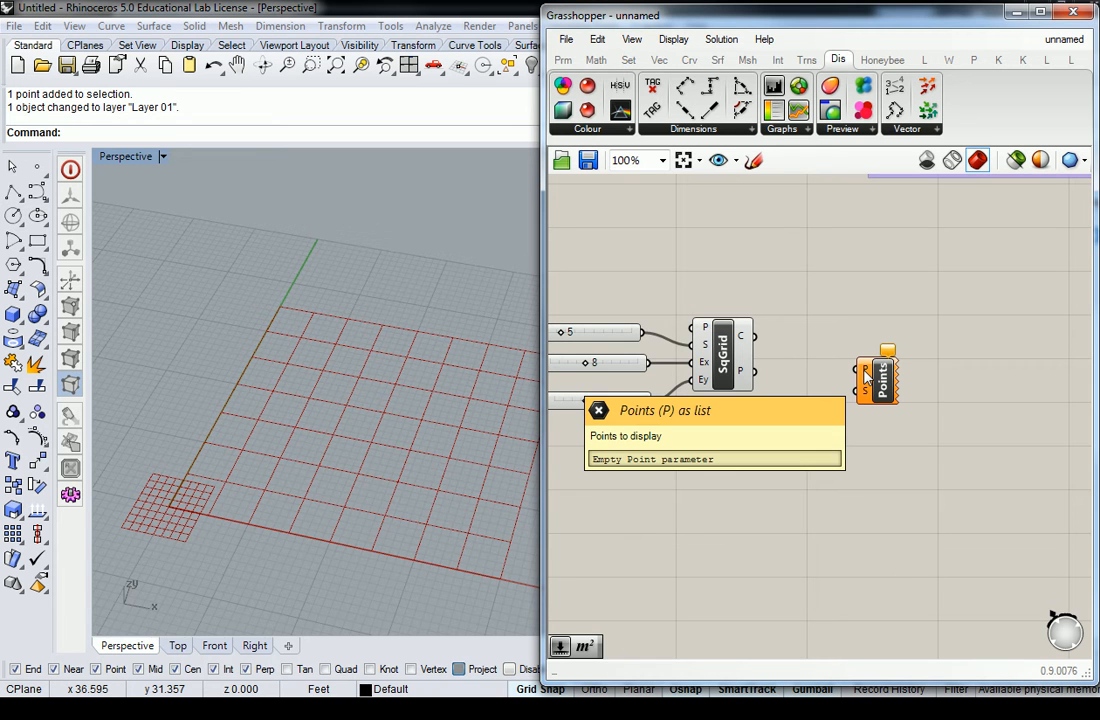
drag(878, 375, 875, 401)
click(798, 389)
click(810, 393)
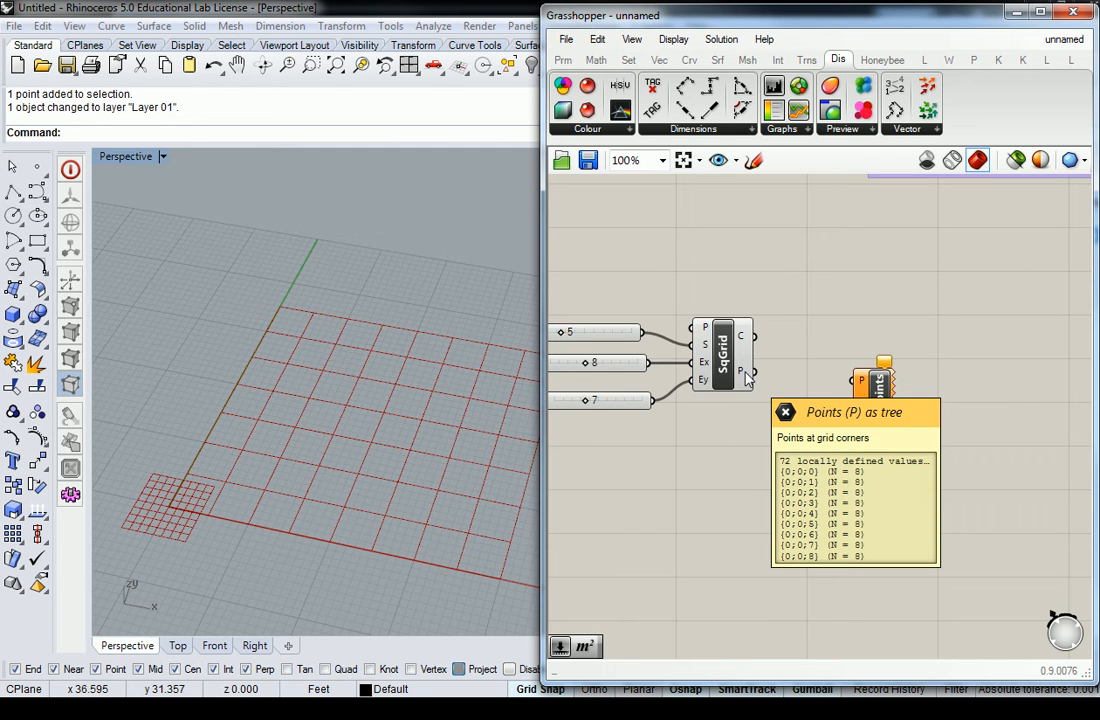
drag(746, 376, 865, 388)
Examine the index numbers displayed at the grid's corner points in the Perspective viewport.
right_drag(358, 415, 343, 430)
scroll(343, 436, up, 10)
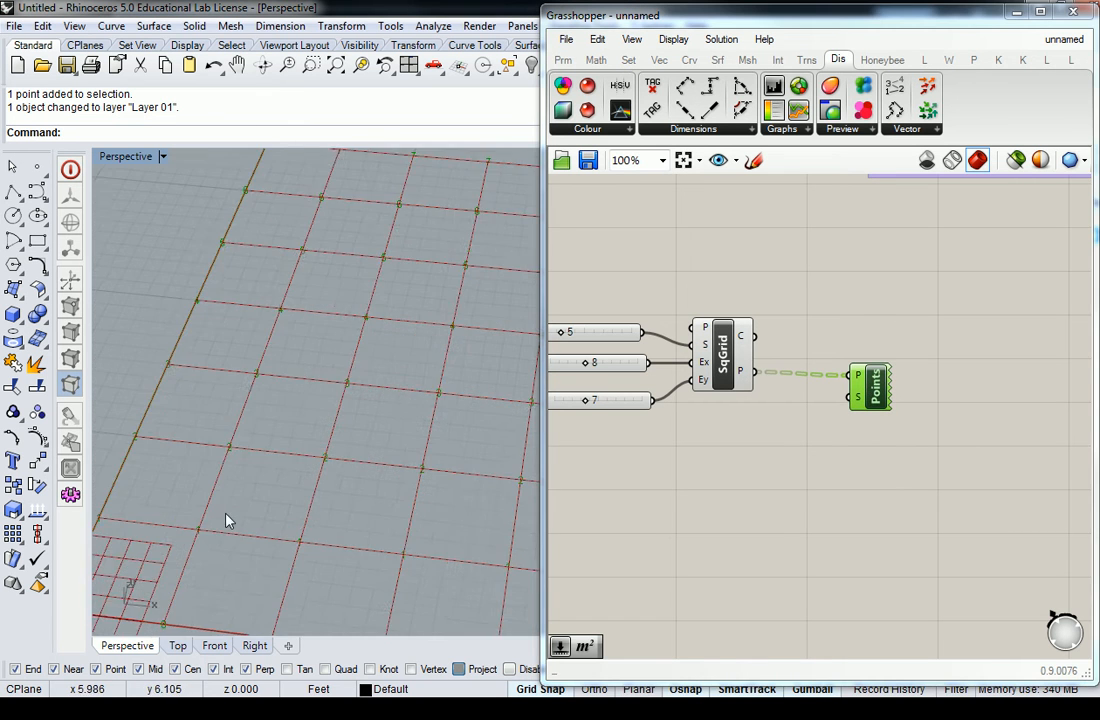
shift+right_drag(344, 475, 252, 389)
click(830, 268)
scroll(931, 413, down, 3)
right_drag(931, 405, 879, 415)
scroll(828, 410, up, 3)
click(862, 424)
mouse_move(862, 424)
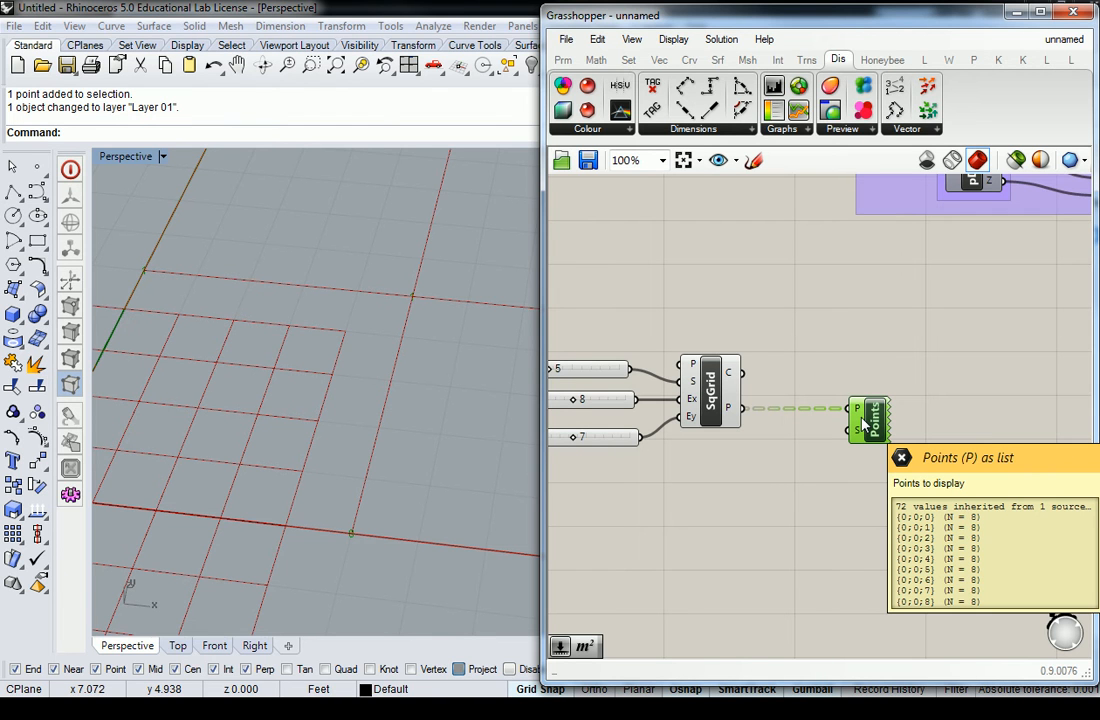
scroll(430, 357, down, 3)
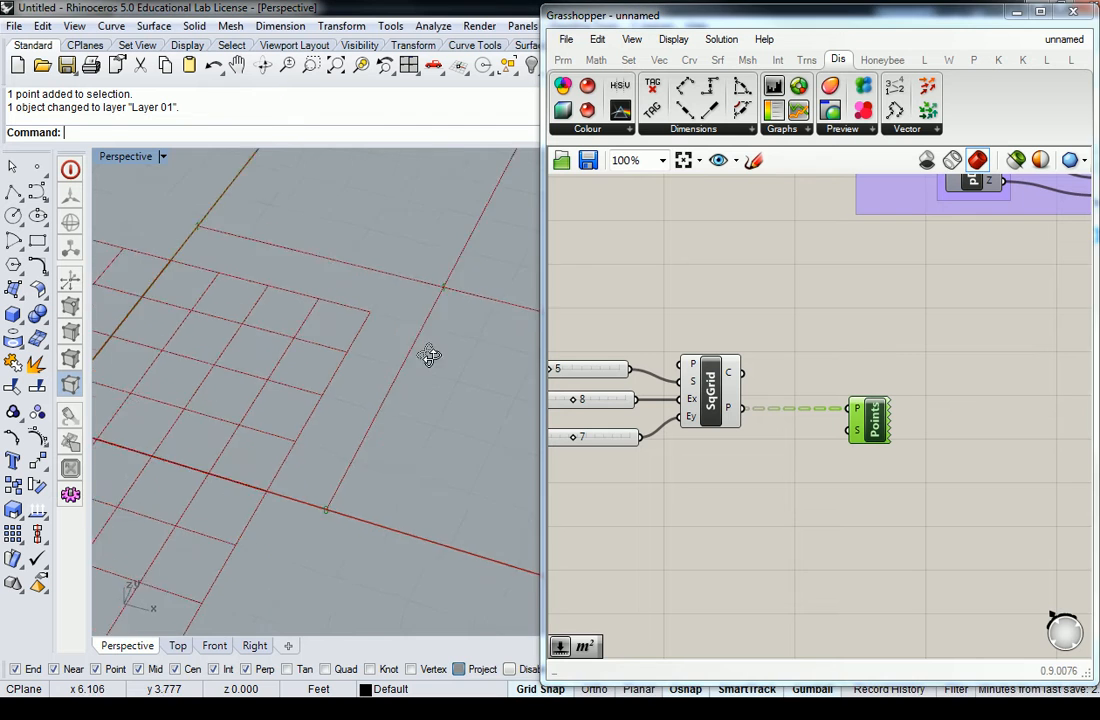
scroll(424, 357, down, 6)
click(798, 354)
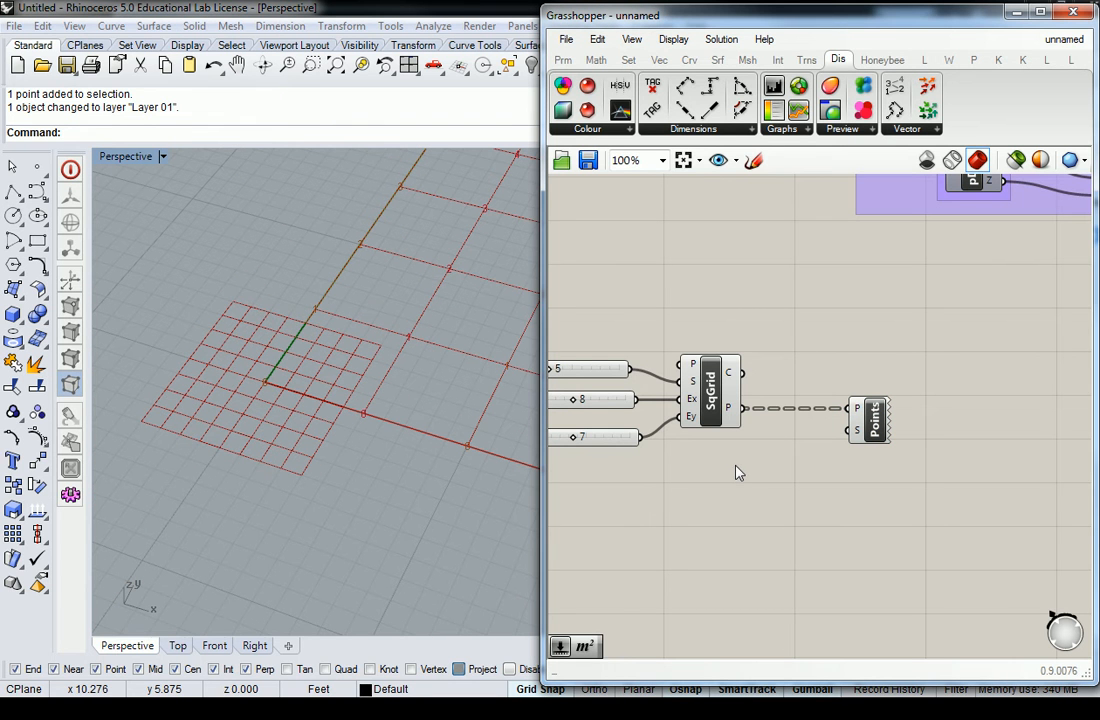
Put the SqGrid component in its own group and label the group "Vect > Grid".
click(710, 390)
key(ctrl+g)
click(727, 277)
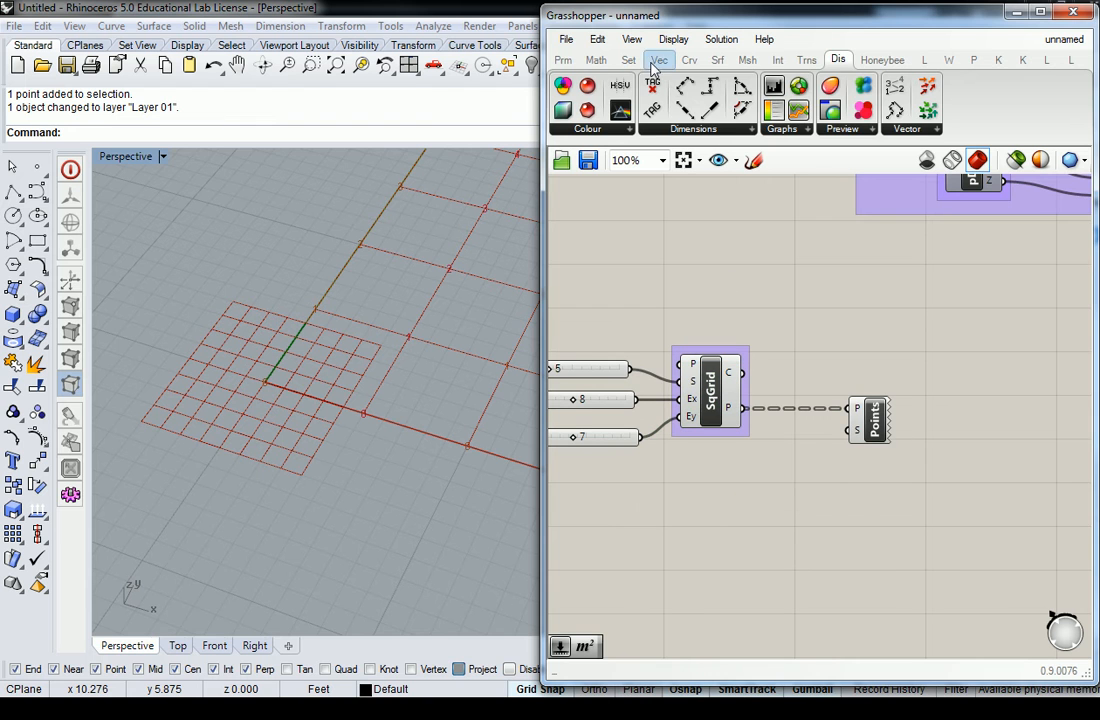
click(657, 61)
right_click(741, 354)
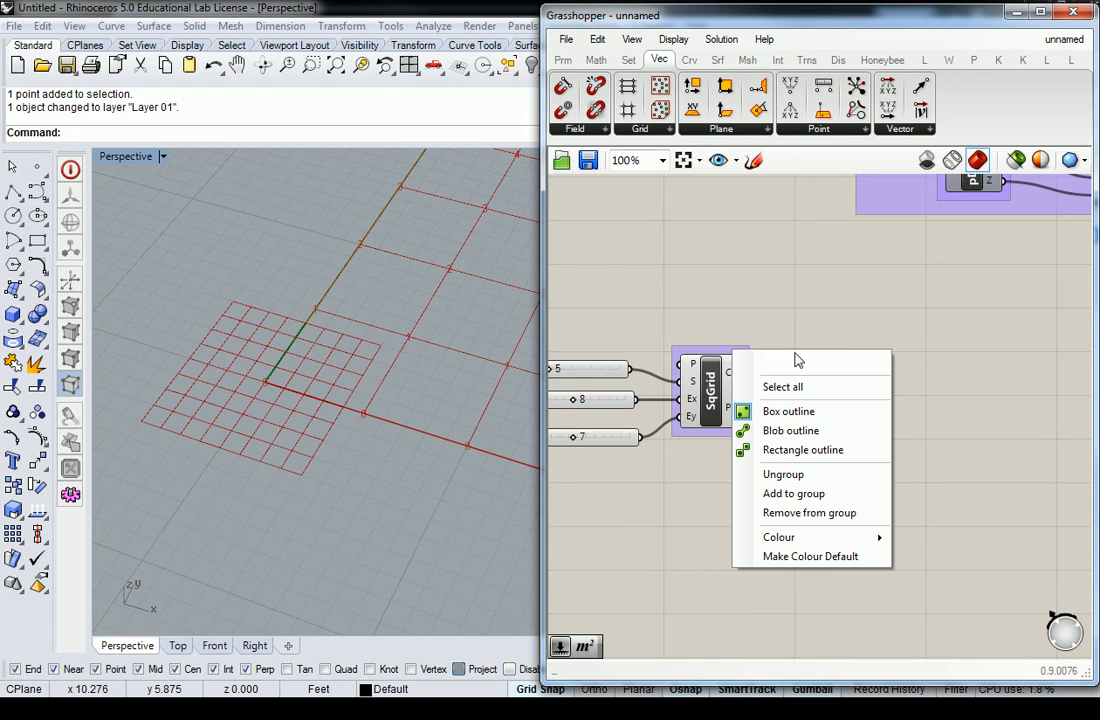
text(Vect > Grd)
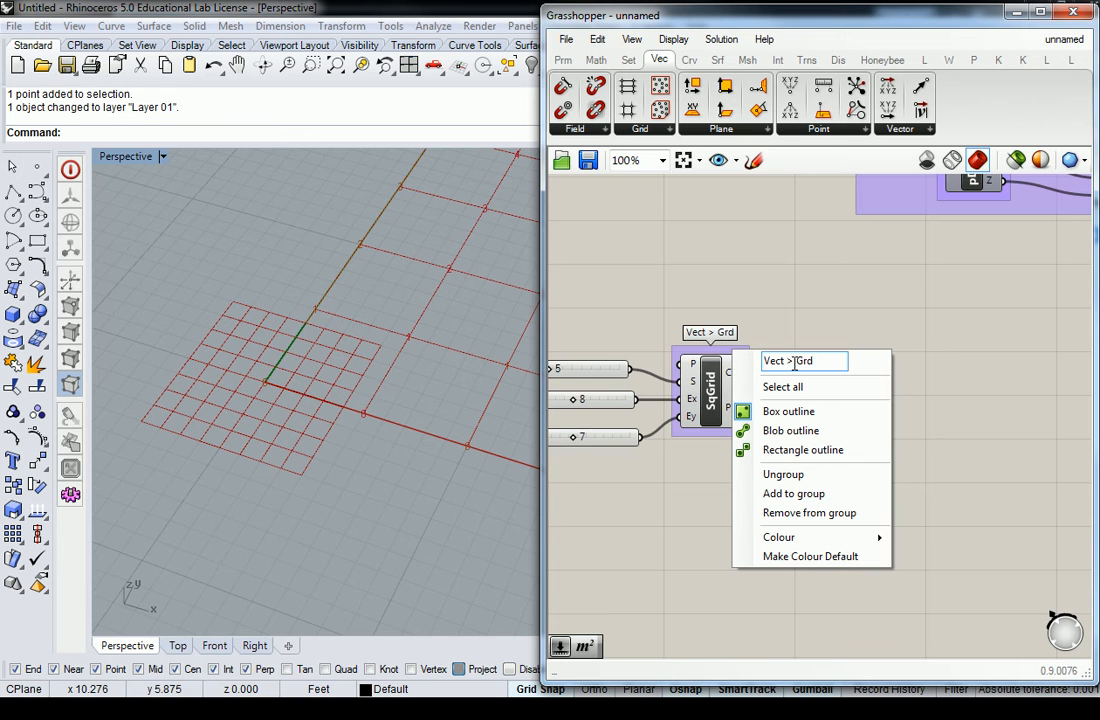
key(BackSpace)
text(id)
click(808, 312)
Put the Point List component in its own group and label the group "Disp > Vect".
click(875, 420)
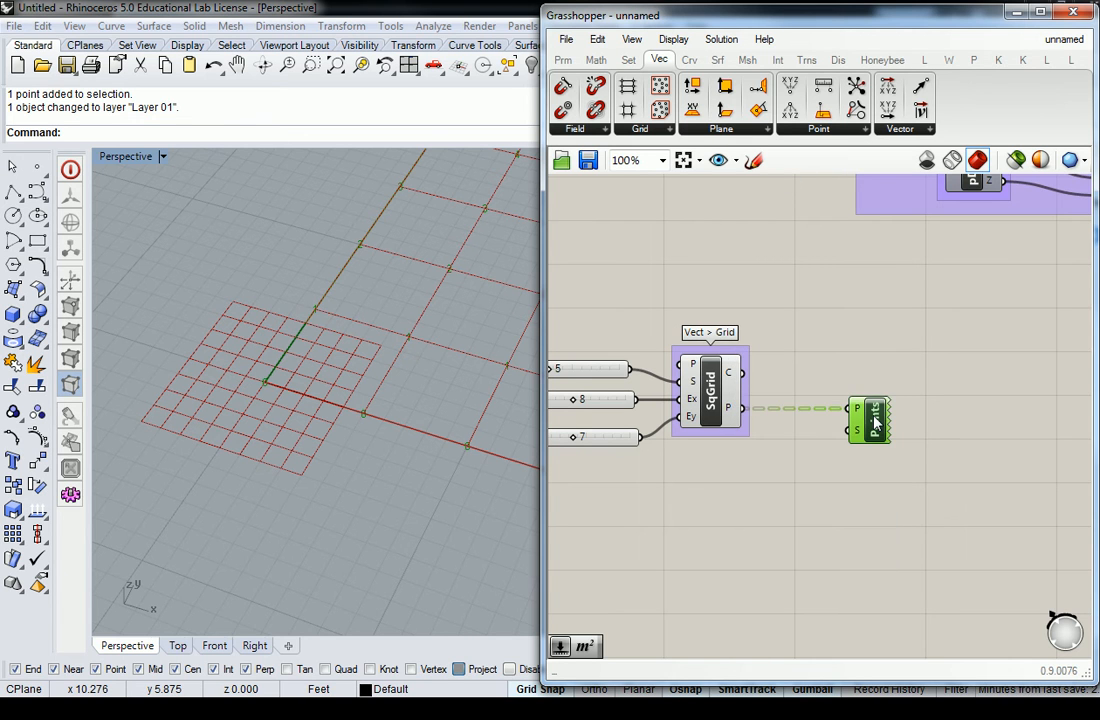
key(ctrl+g)
click(880, 389)
right_click(878, 392)
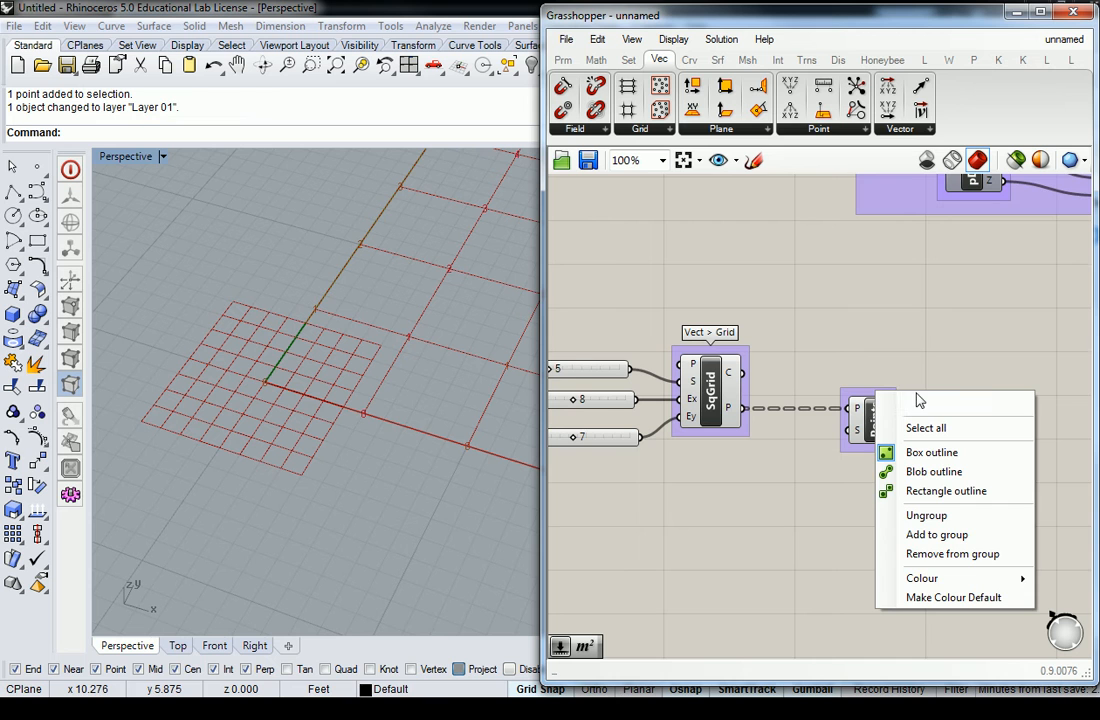
text(Disp)
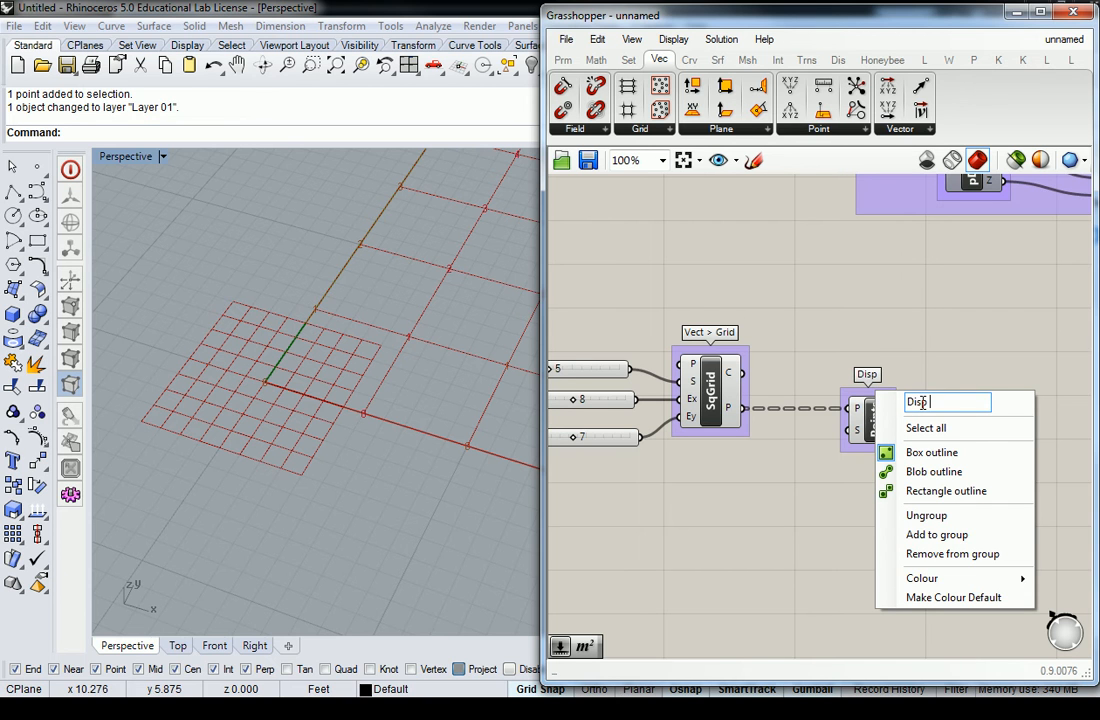
text( > Vect)
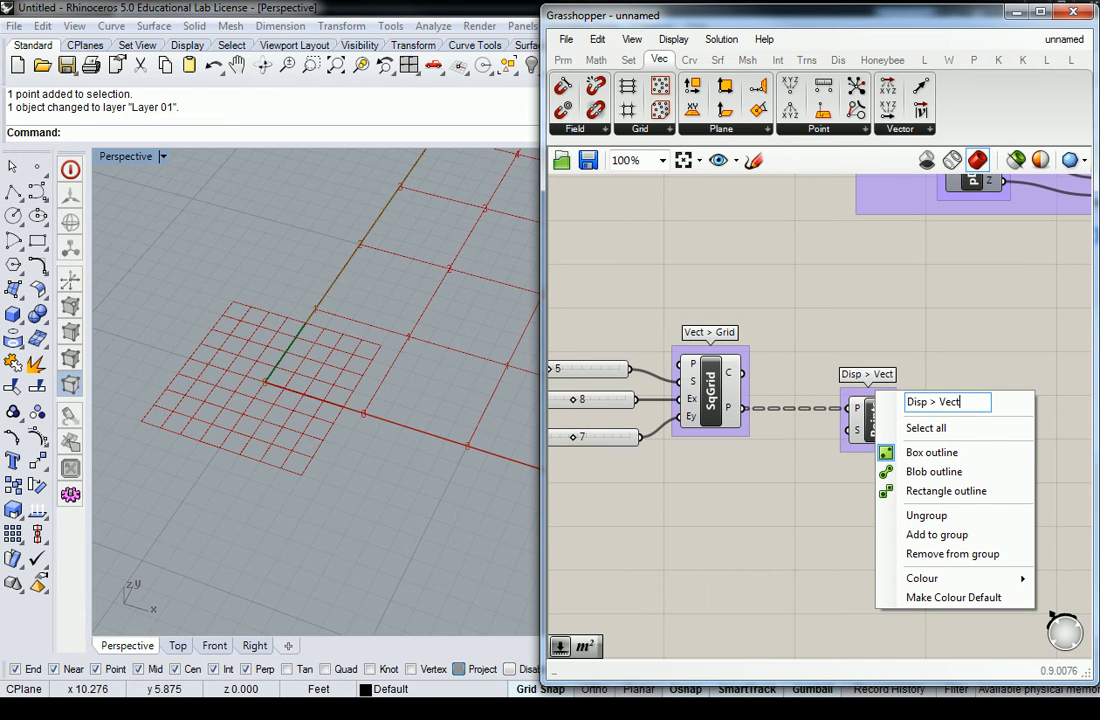
key(Return)
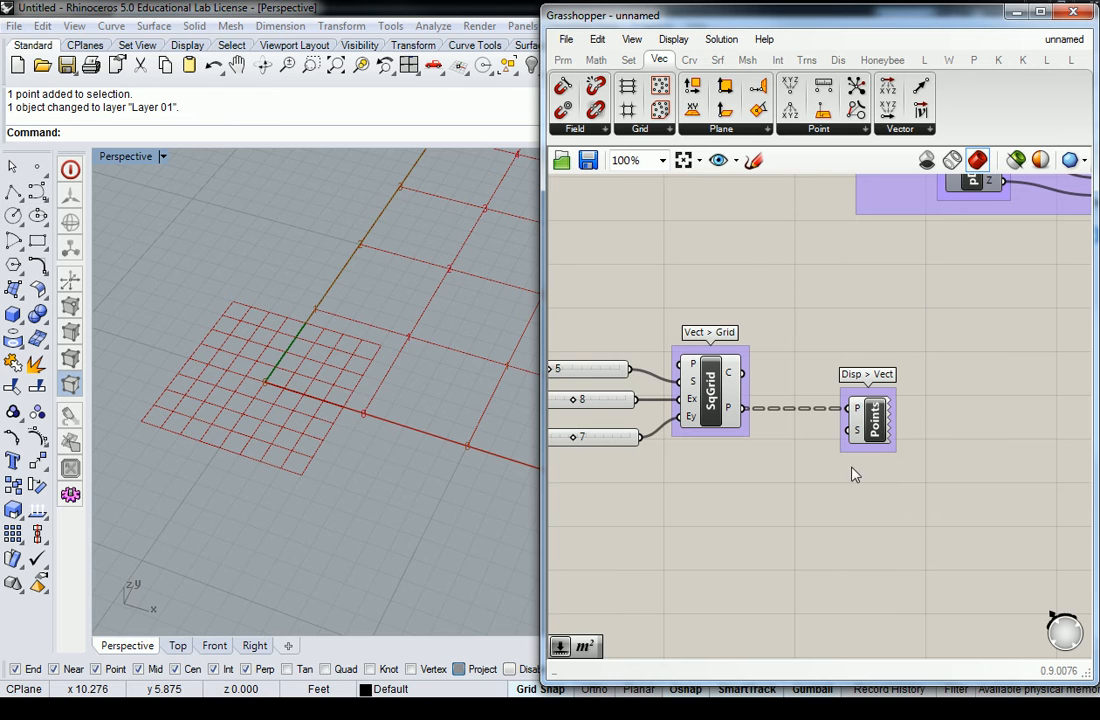
Create a number slider ranging from 0 to 5 and connect it to the Point List's size input.
double_click(670, 502)
text(05)
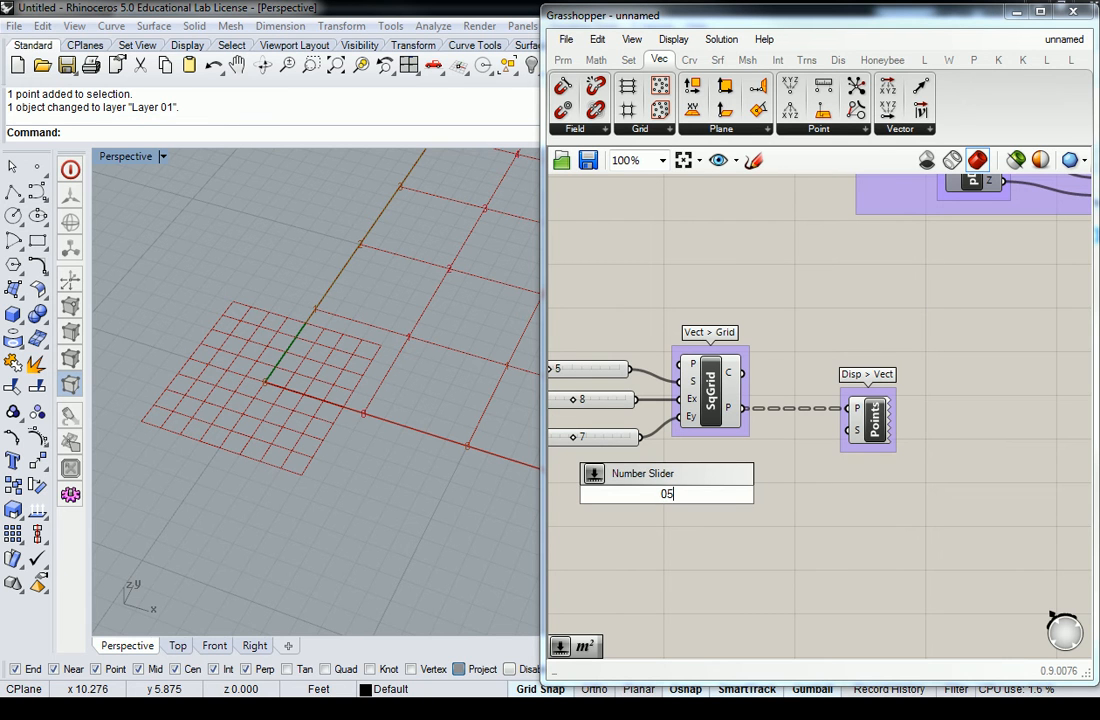
key(BackSpace)
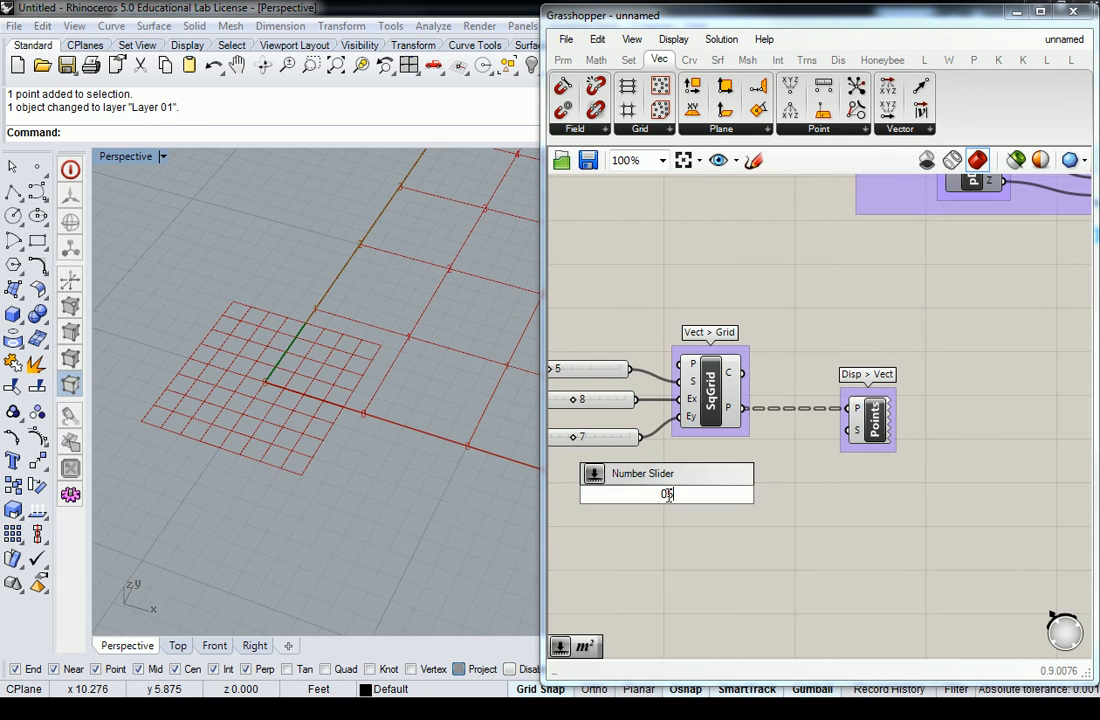
text(<5)
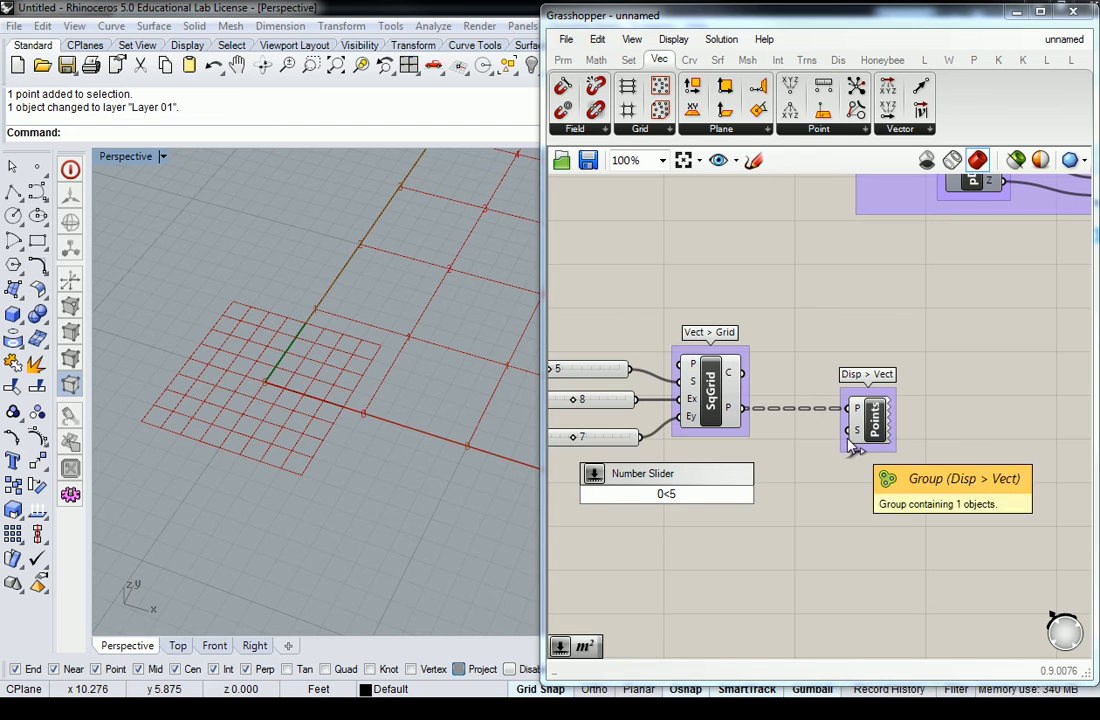
key(Return)
drag(736, 494, 779, 466)
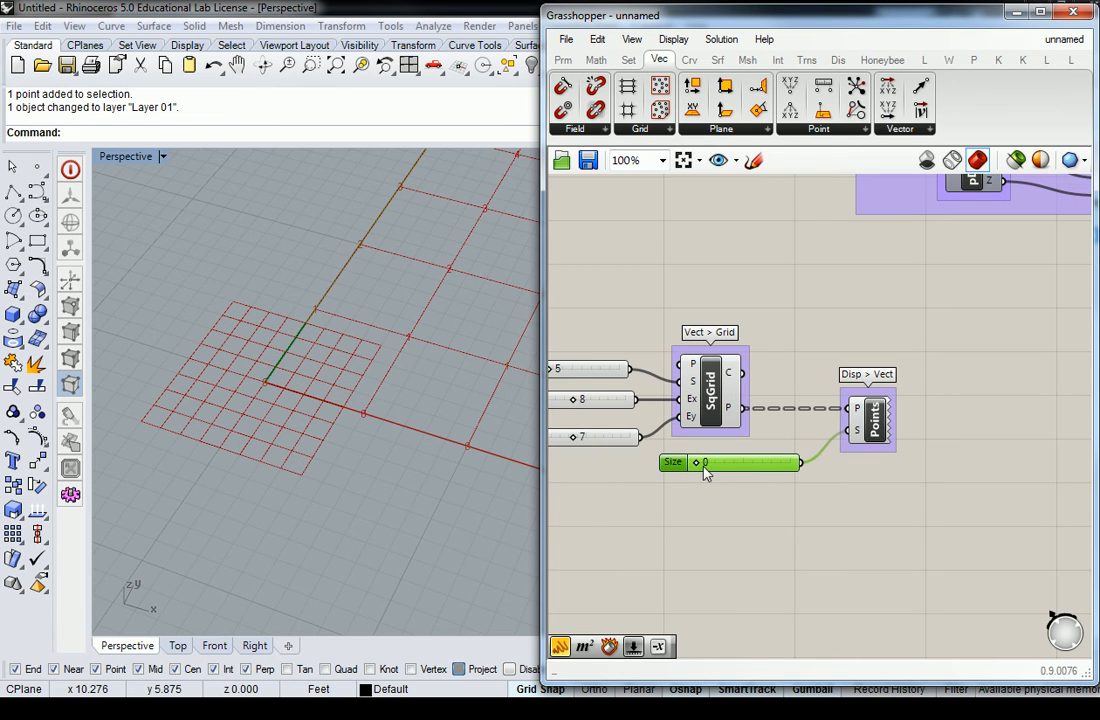
Set the Point List's size slider to 3.
drag(700, 467, 752, 464)
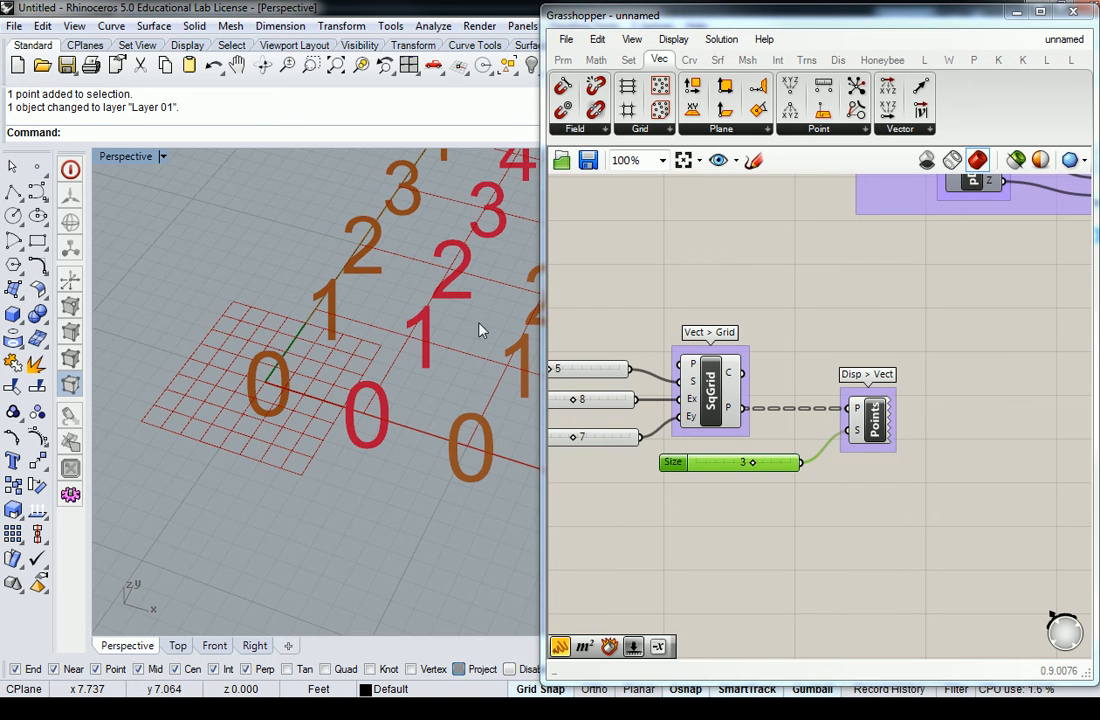
scroll(425, 335, down, 6)
scroll(400, 383, up, 4)
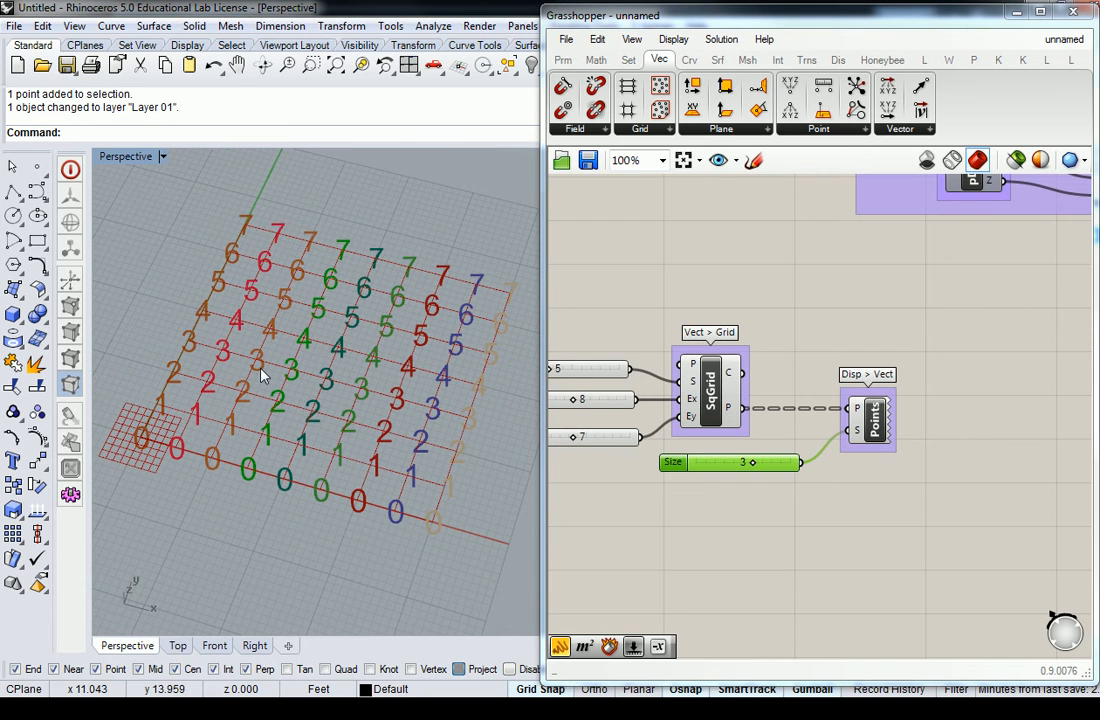
click(828, 326)
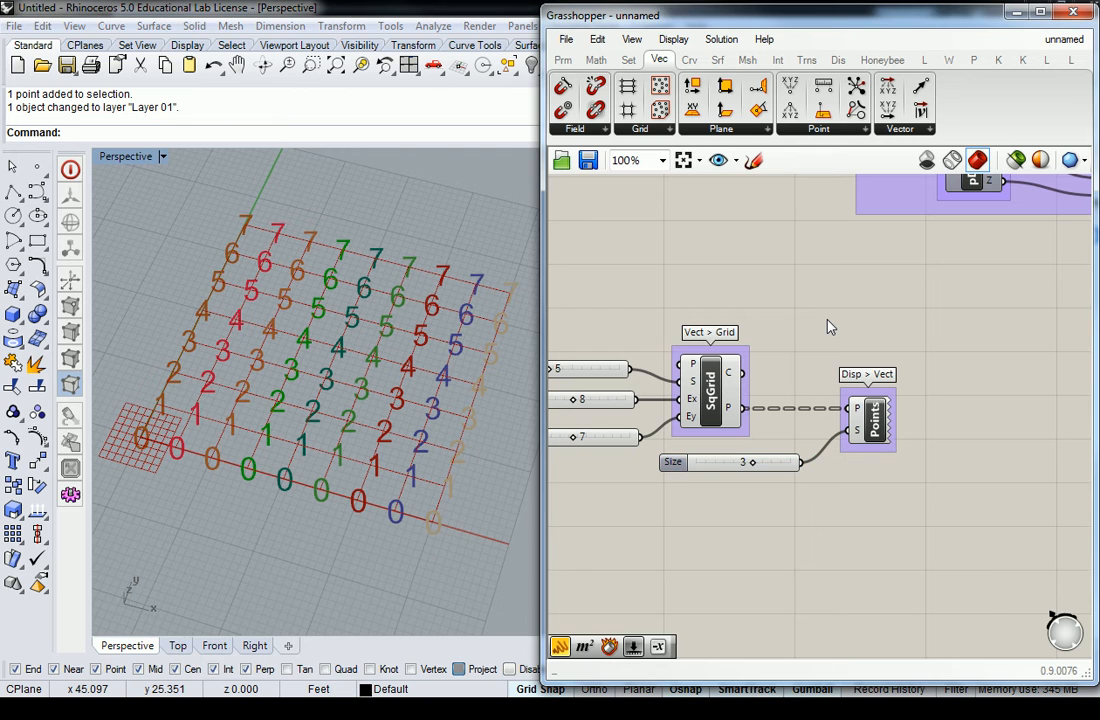
Add a panel above the Point List component and connect the square grid's points output to it.
click(563, 59)
drag(790, 90, 842, 287)
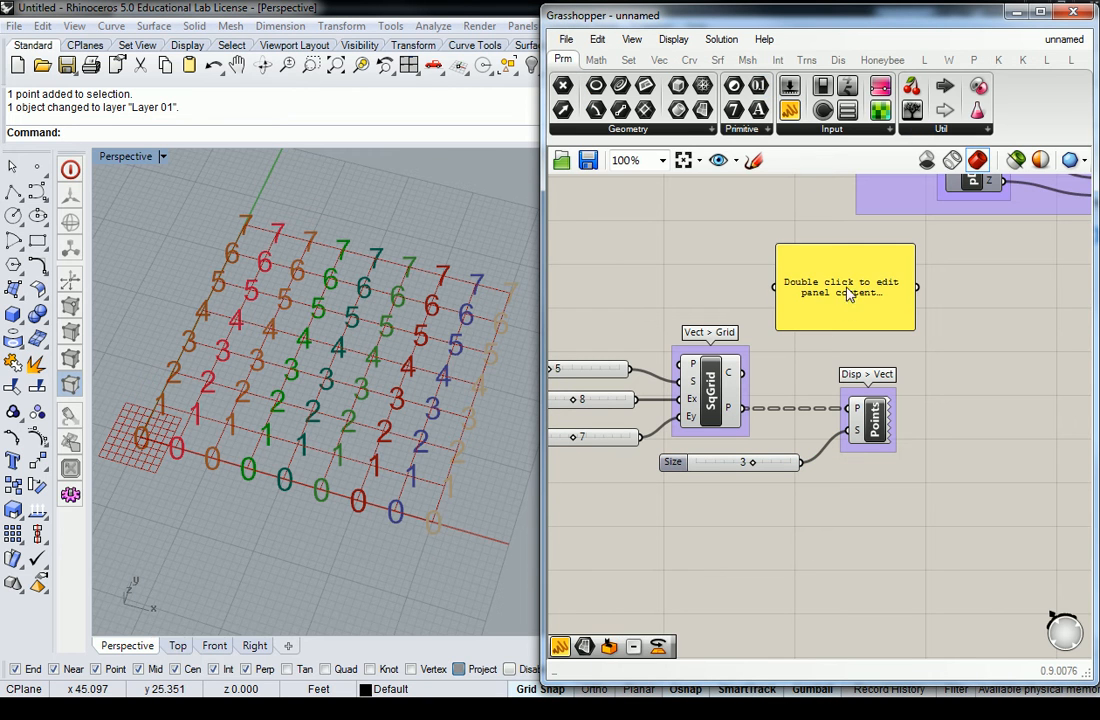
drag(742, 408, 945, 367)
scroll(790, 288, down, 4)
click(815, 292)
scroll(815, 292, up, 4)
Enlarge the point coordinates panel and space it and the Point List component apart so they do not overlap.
right_drag(945, 367, 903, 346)
drag(902, 343, 934, 626)
right_drag(766, 334, 818, 336)
drag(968, 492, 969, 437)
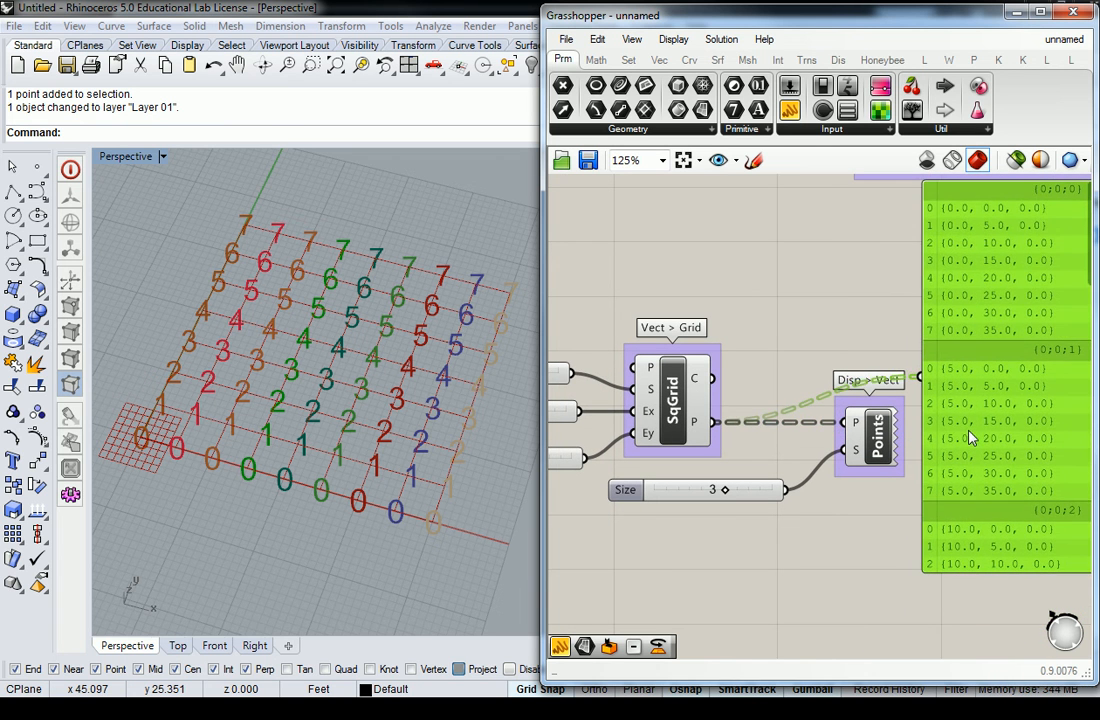
drag(876, 442, 876, 470)
click(810, 343)
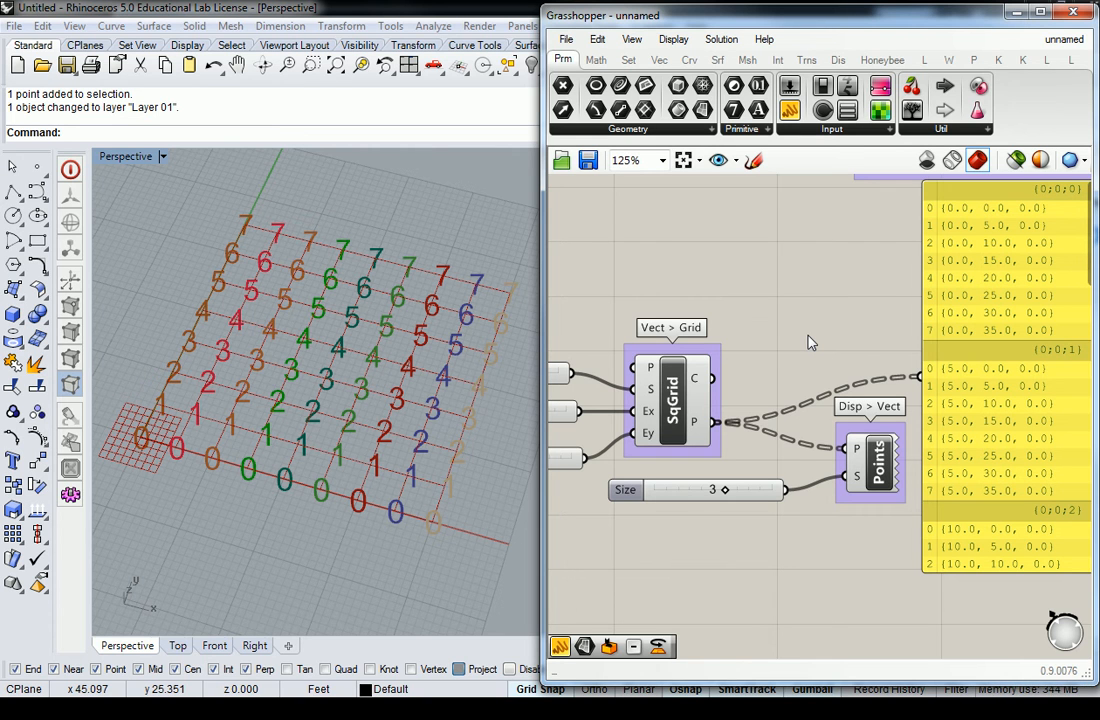
Flatten the points output of the SqGrid component.
mouse_move(700, 428)
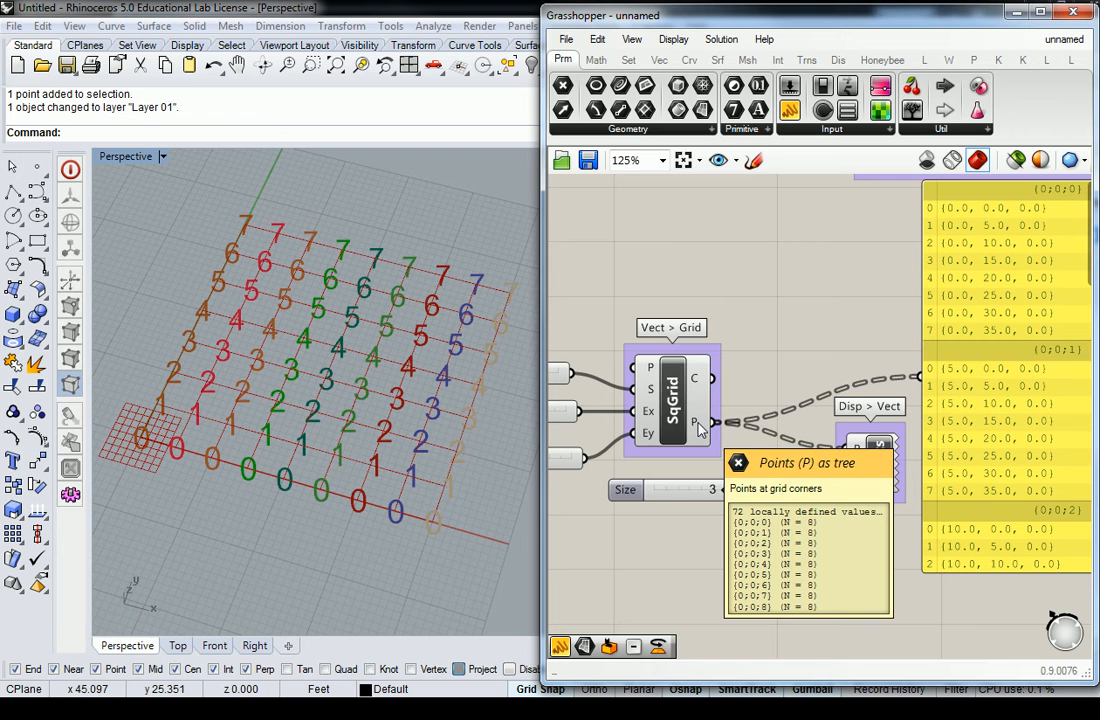
right_click(700, 428)
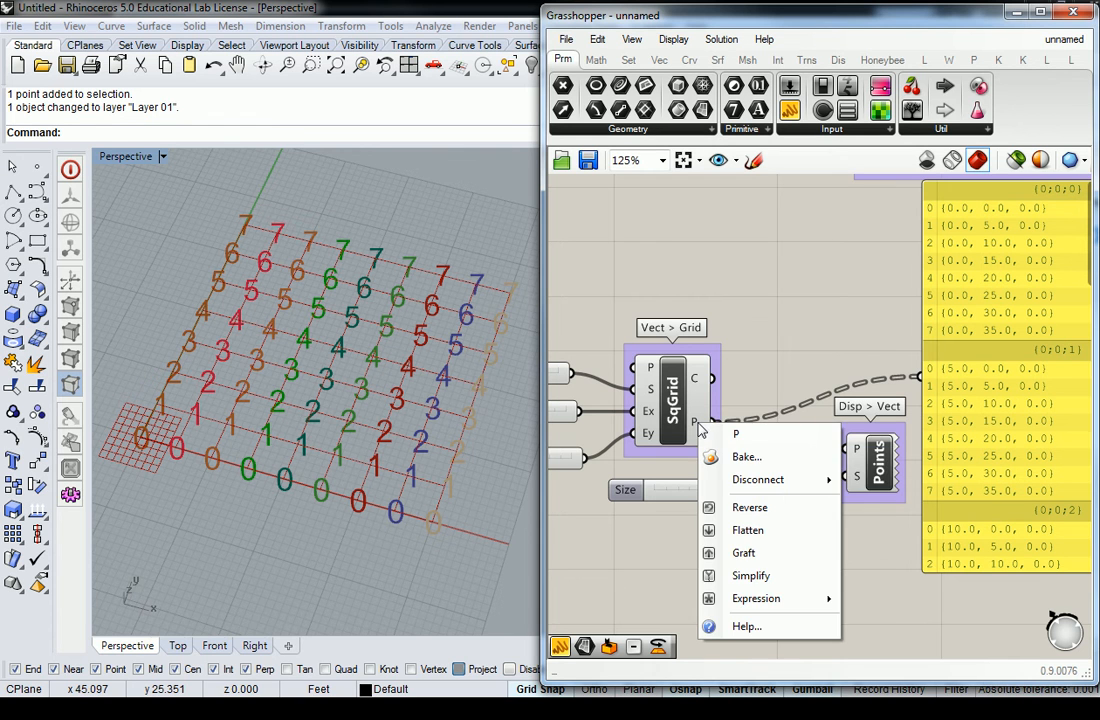
click(769, 529)
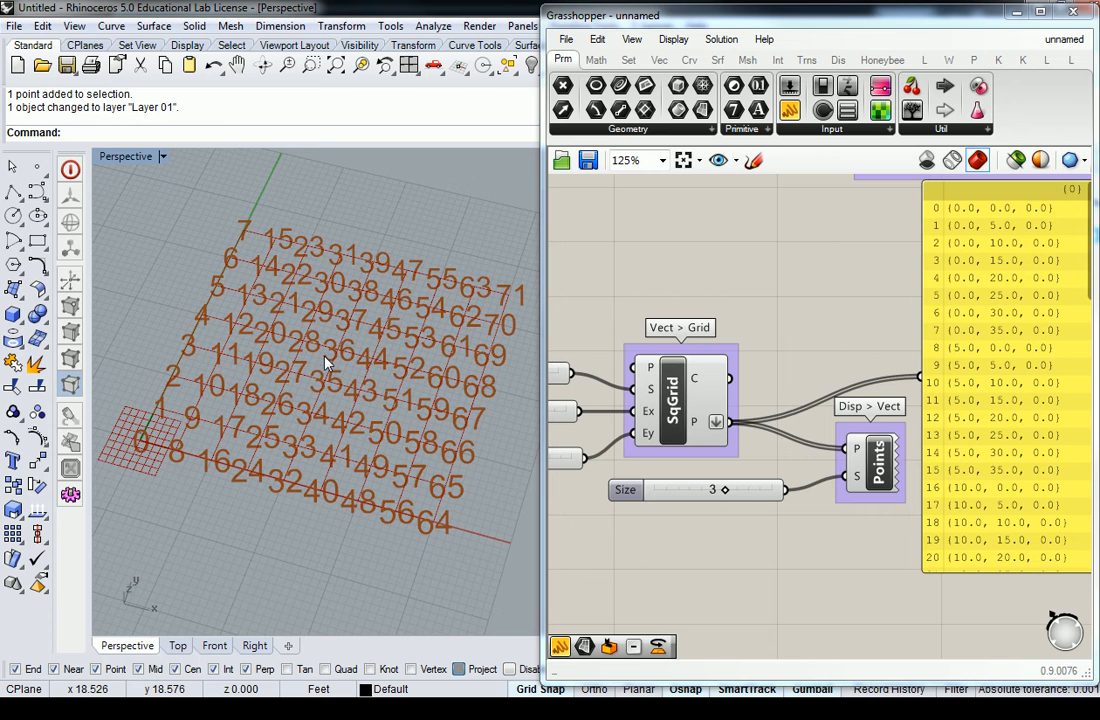
Reduce the Point List's size slider to 2.
drag(725, 495, 708, 498)
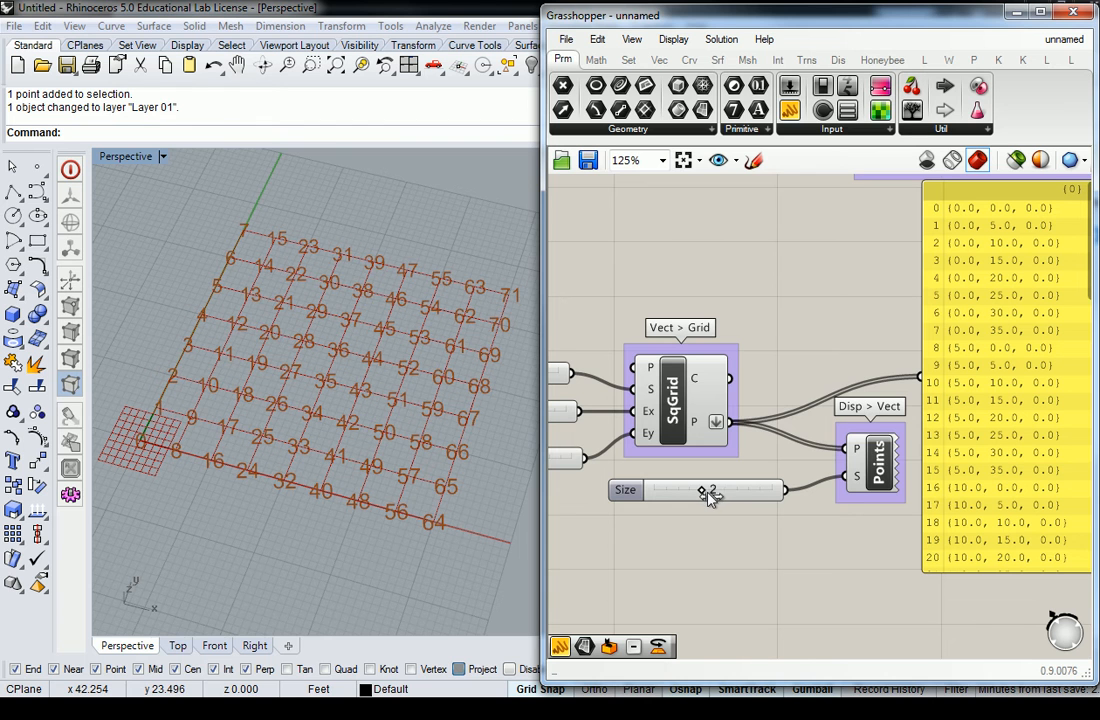
click(437, 222)
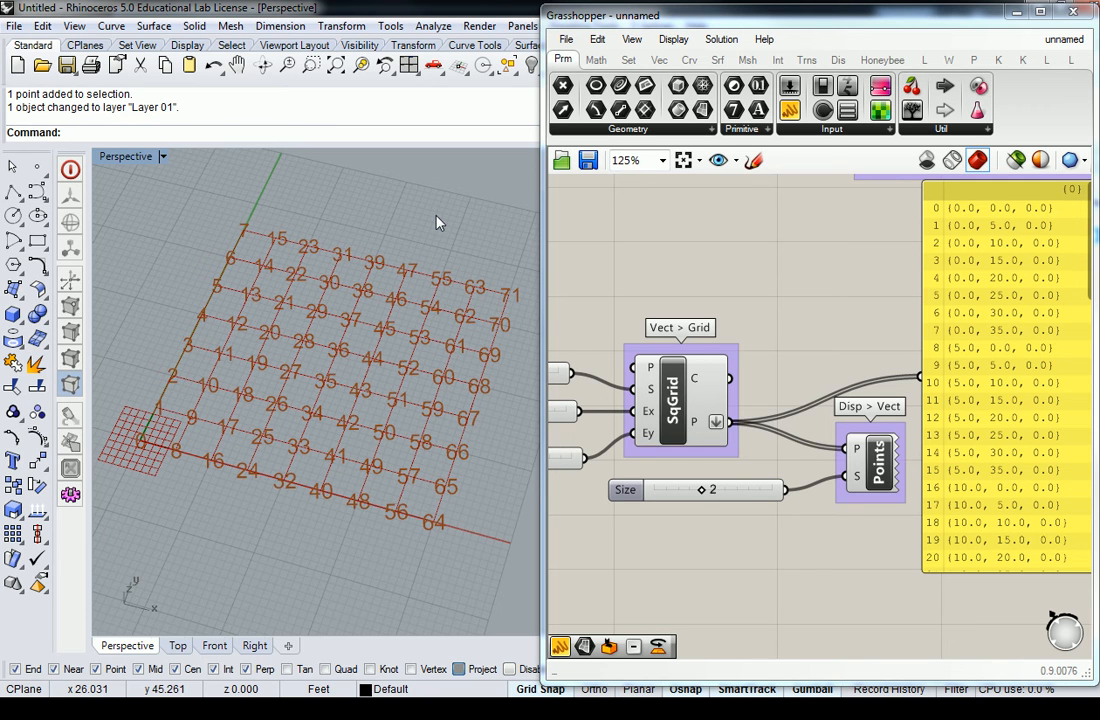
scroll(865, 330, down, 4)
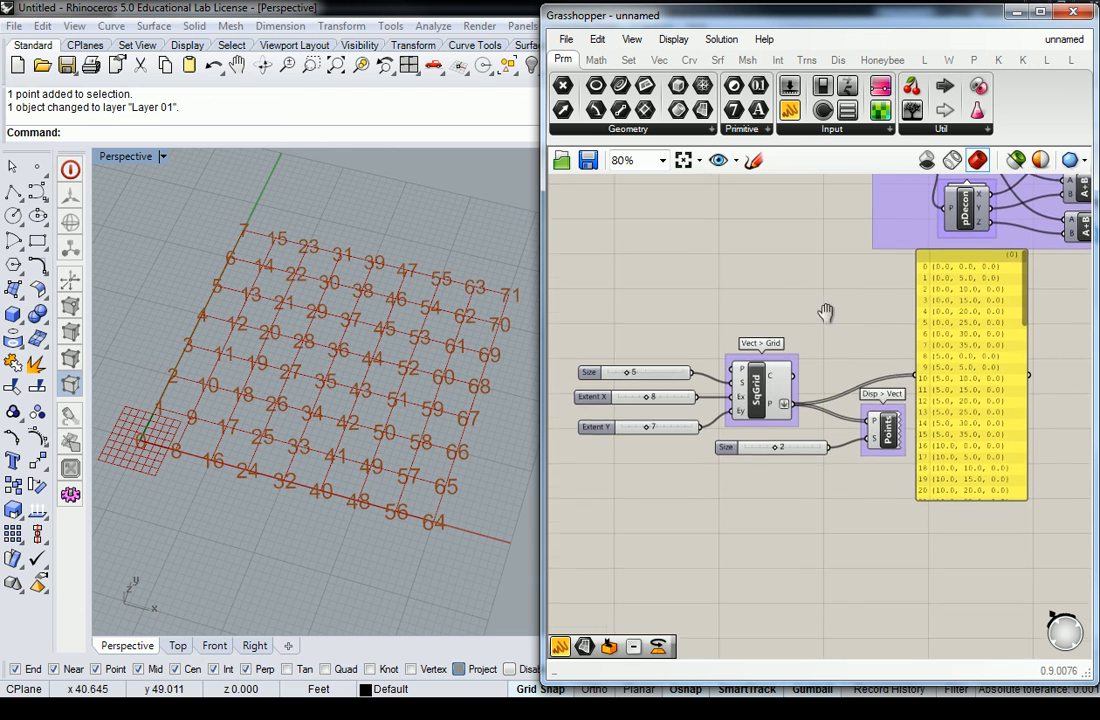
Move the square grid components, sliders and coordinates panel together further down the canvas, then shift the panel farther from the Point List.
drag(955, 532, 562, 284)
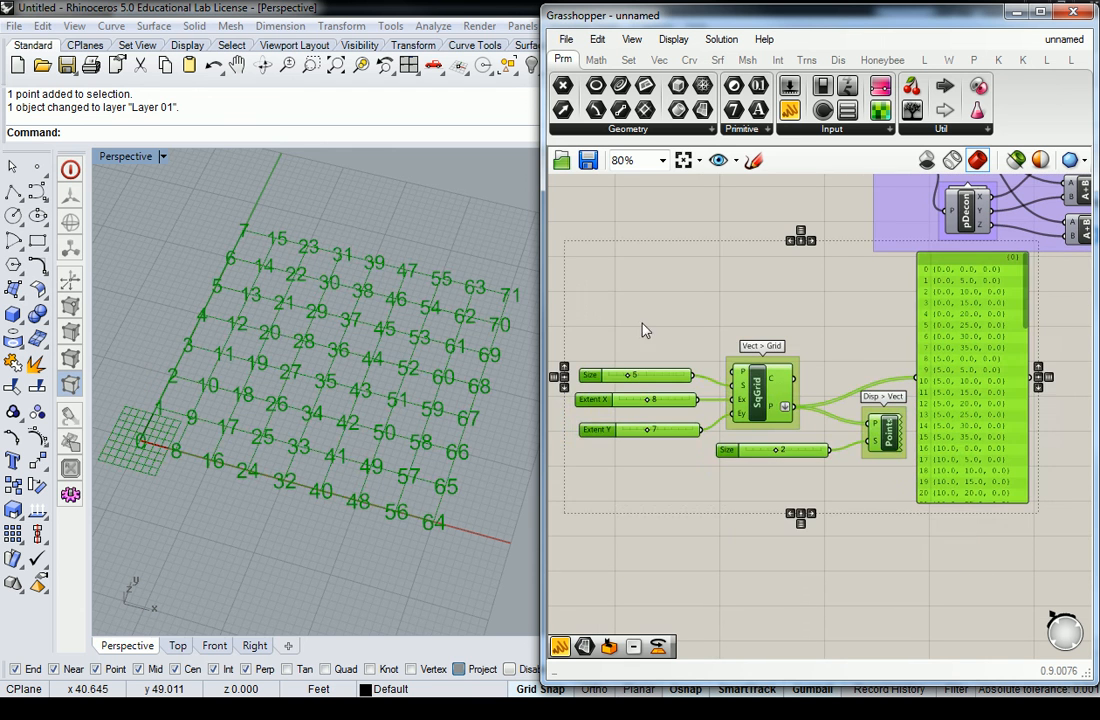
drag(757, 397, 760, 432)
click(868, 372)
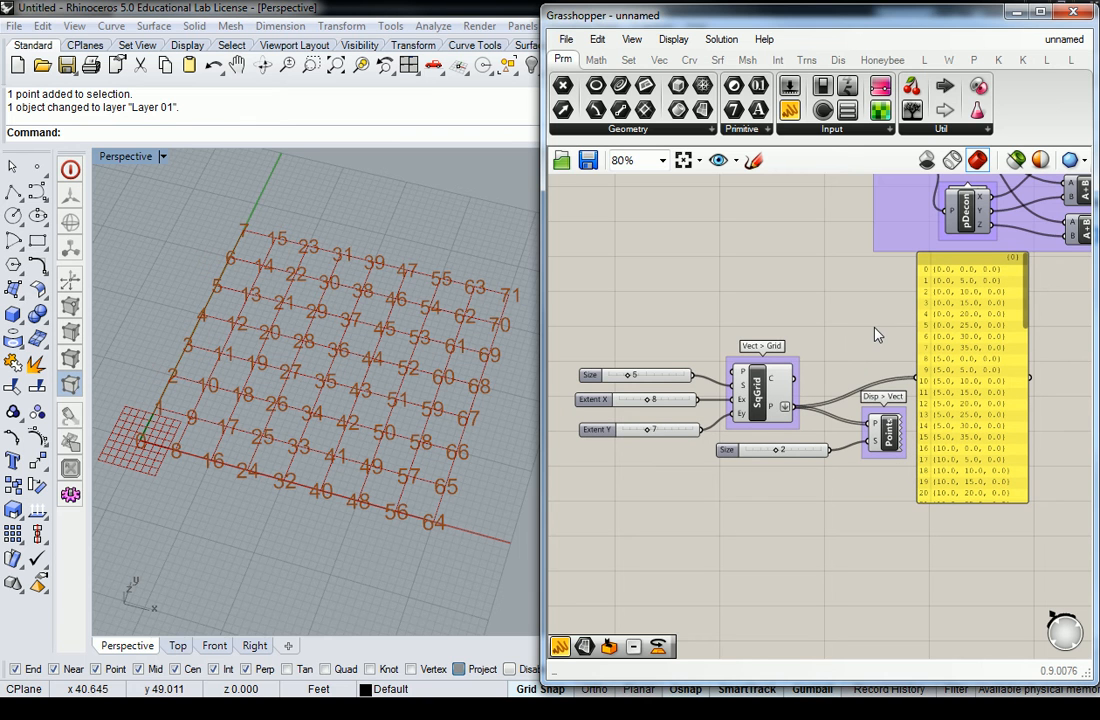
drag(1080, 577, 592, 308)
drag(765, 402, 767, 480)
click(838, 418)
drag(980, 456, 1017, 453)
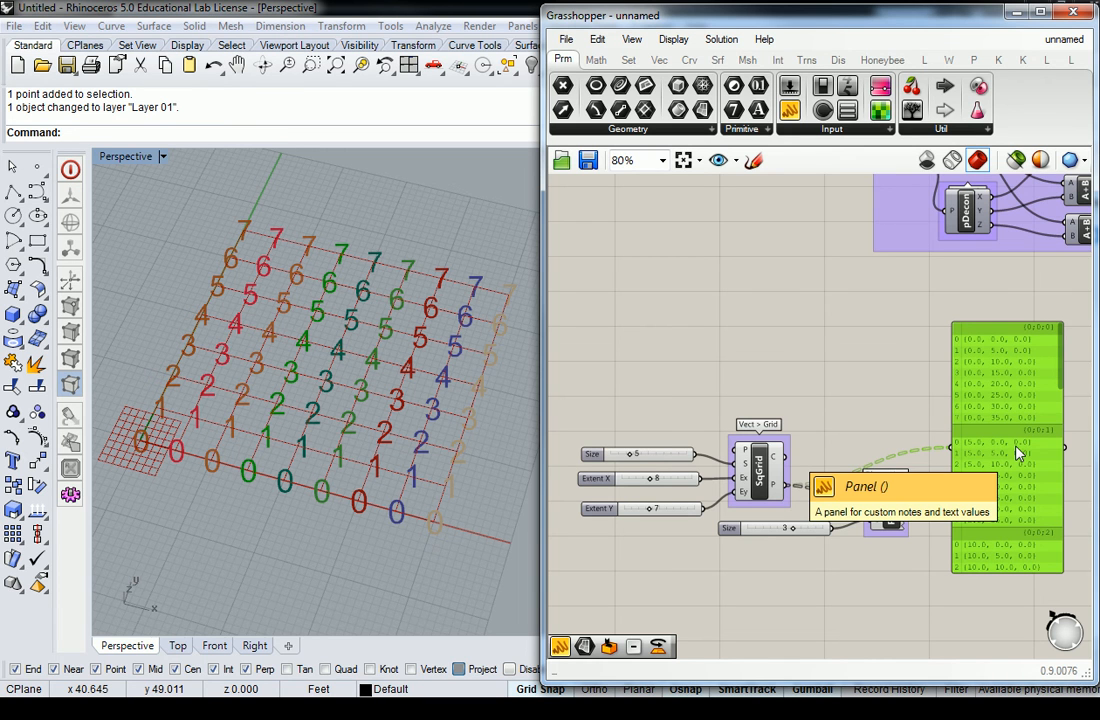
Add a Param Viewer above the square grid components and connect SqGrid's points output to it.
click(842, 297)
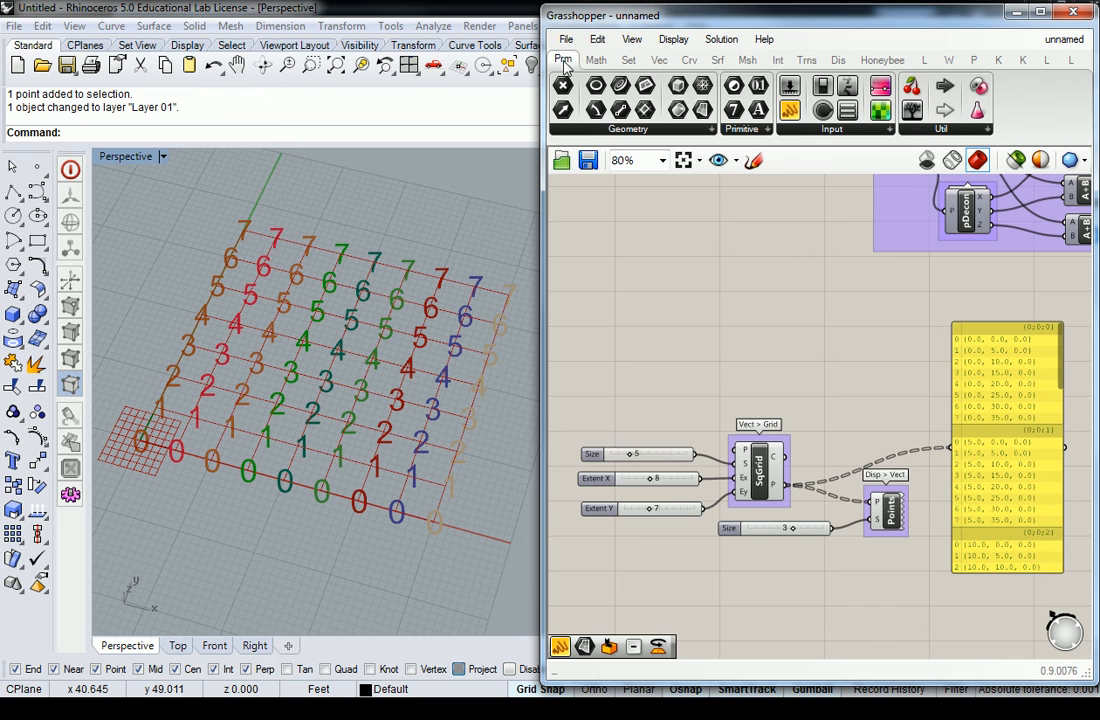
click(942, 130)
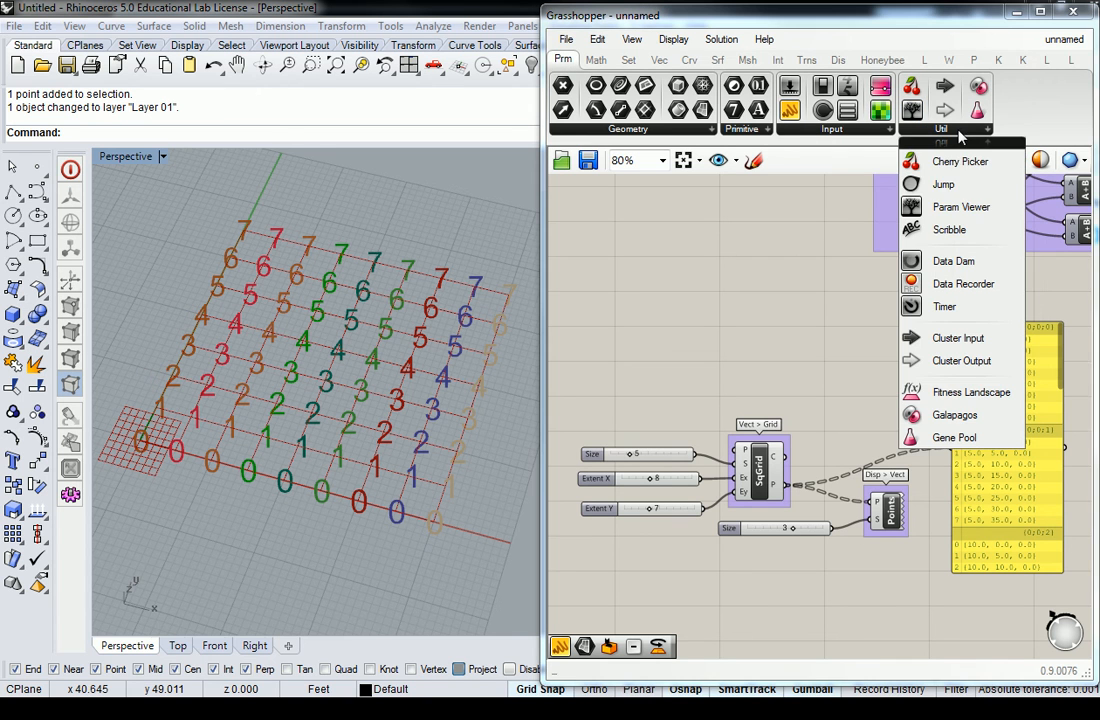
click(959, 208)
click(868, 372)
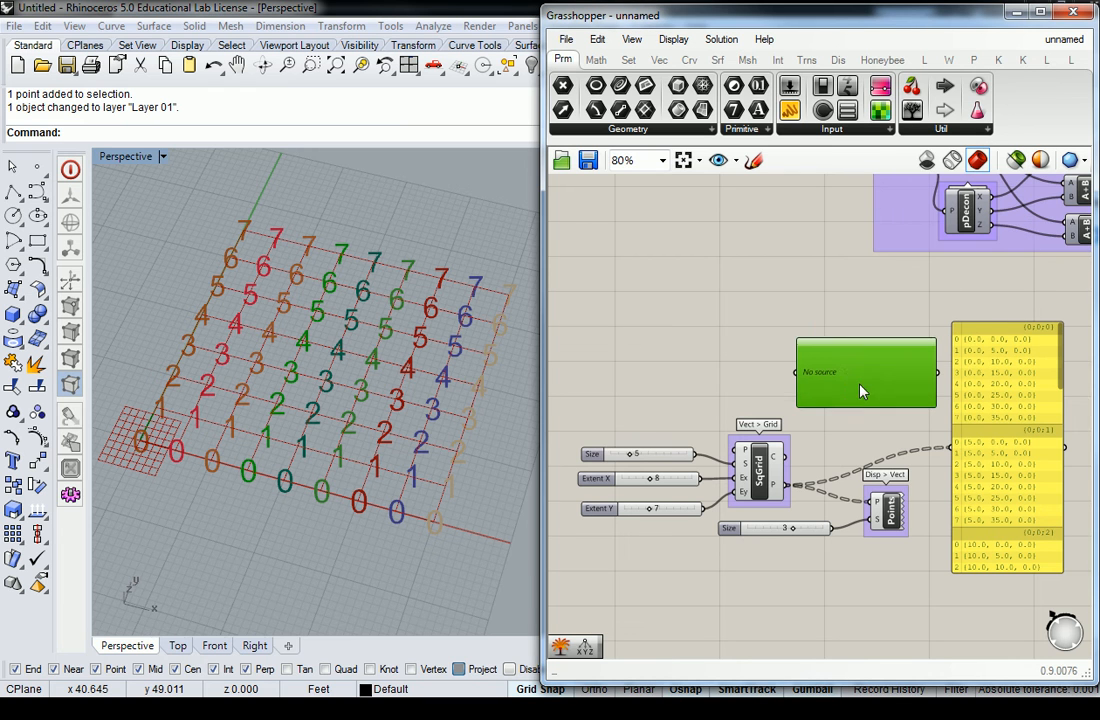
drag(786, 485, 791, 376)
Arrange the Param Viewer above the coordinates panel, both beyond the Point List, and nudge the Point List component upward.
right_drag(870, 406, 800, 335)
drag(921, 345, 913, 493)
drag(812, 345, 952, 356)
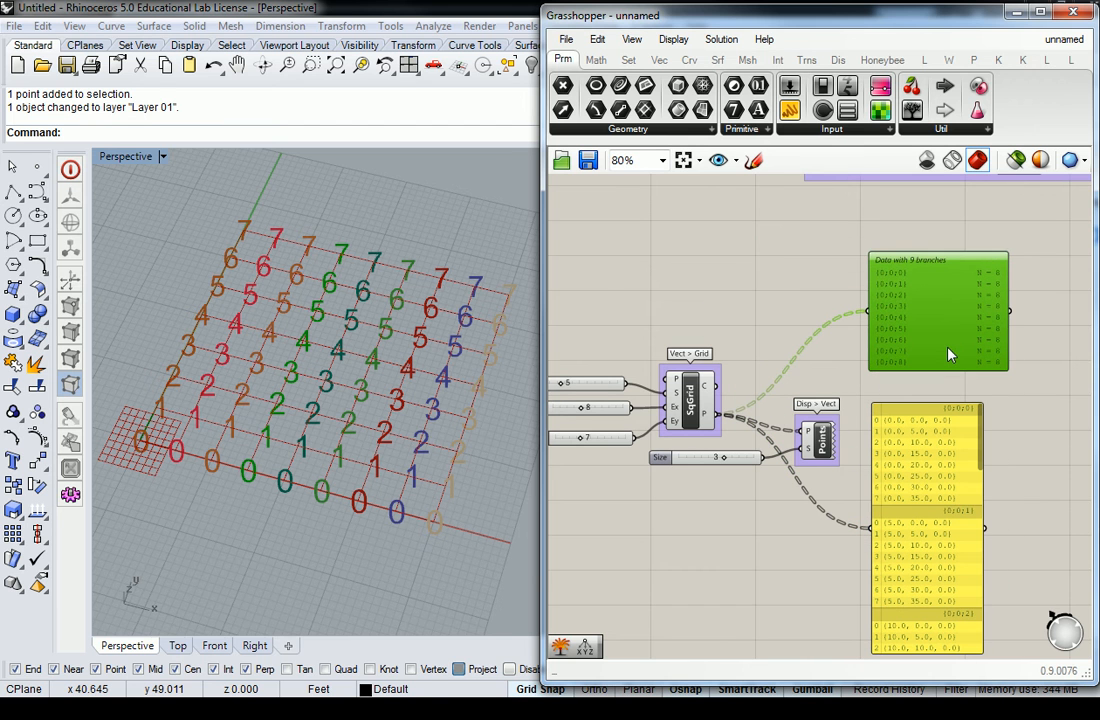
click(820, 440)
click(790, 282)
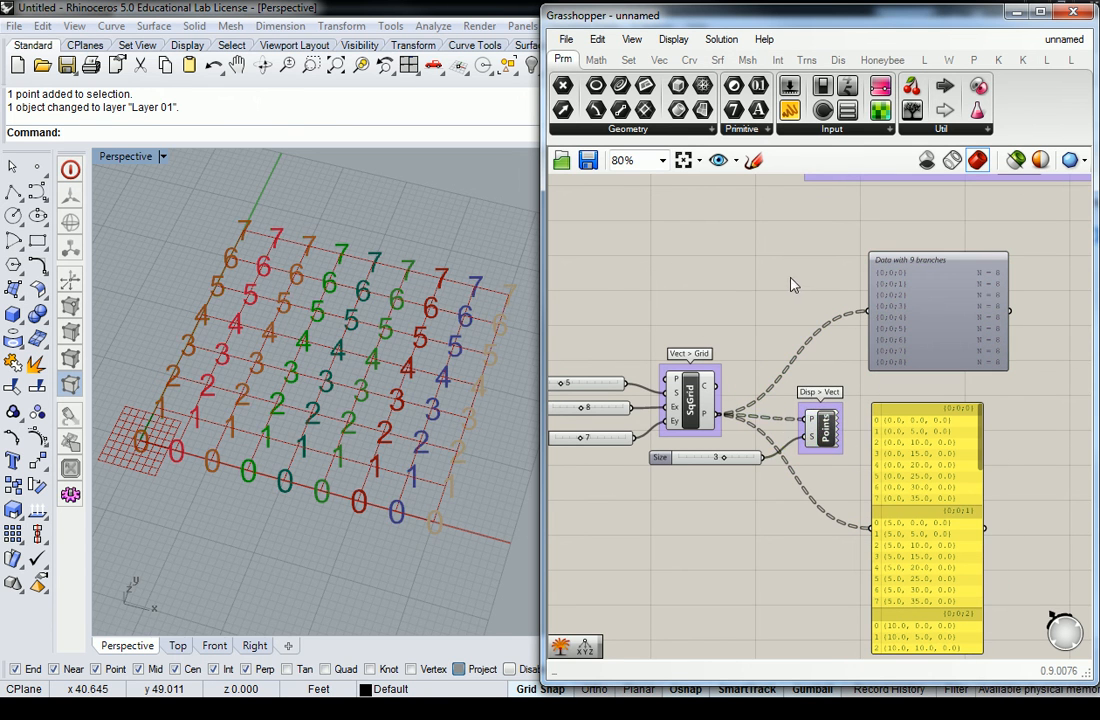
Inspect the branch paths of SqGrid's points output and switch the Param Viewer to Draw Tree.
scroll(968, 296, up, 4)
scroll(972, 299, down, 3)
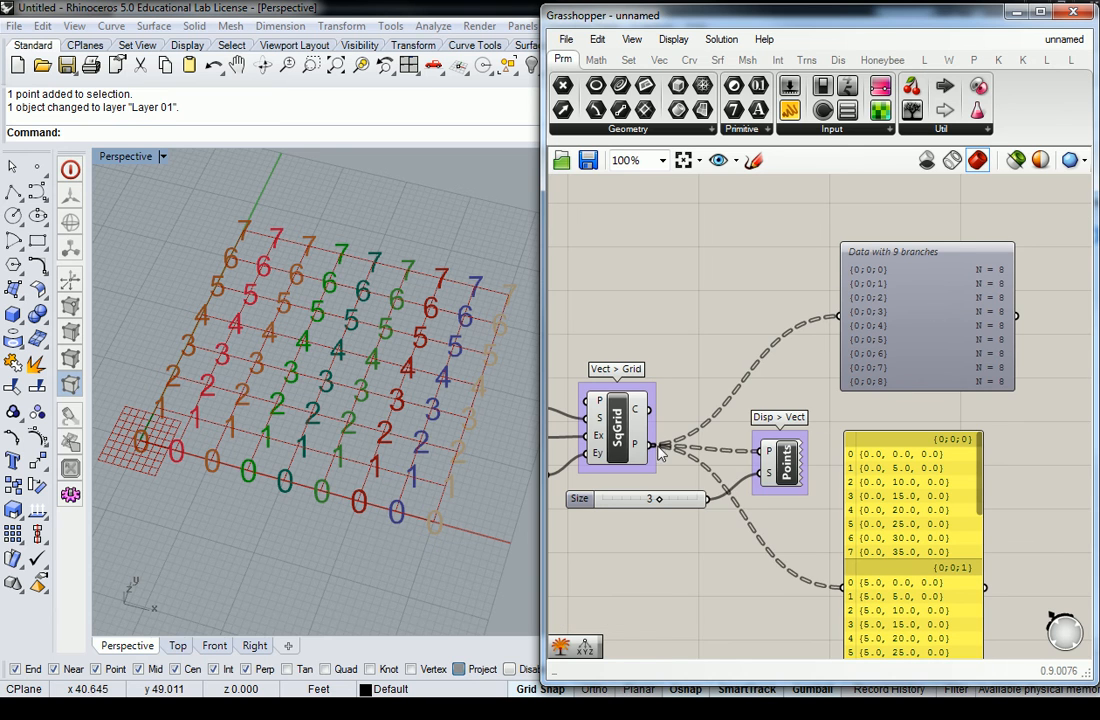
mouse_move(645, 450)
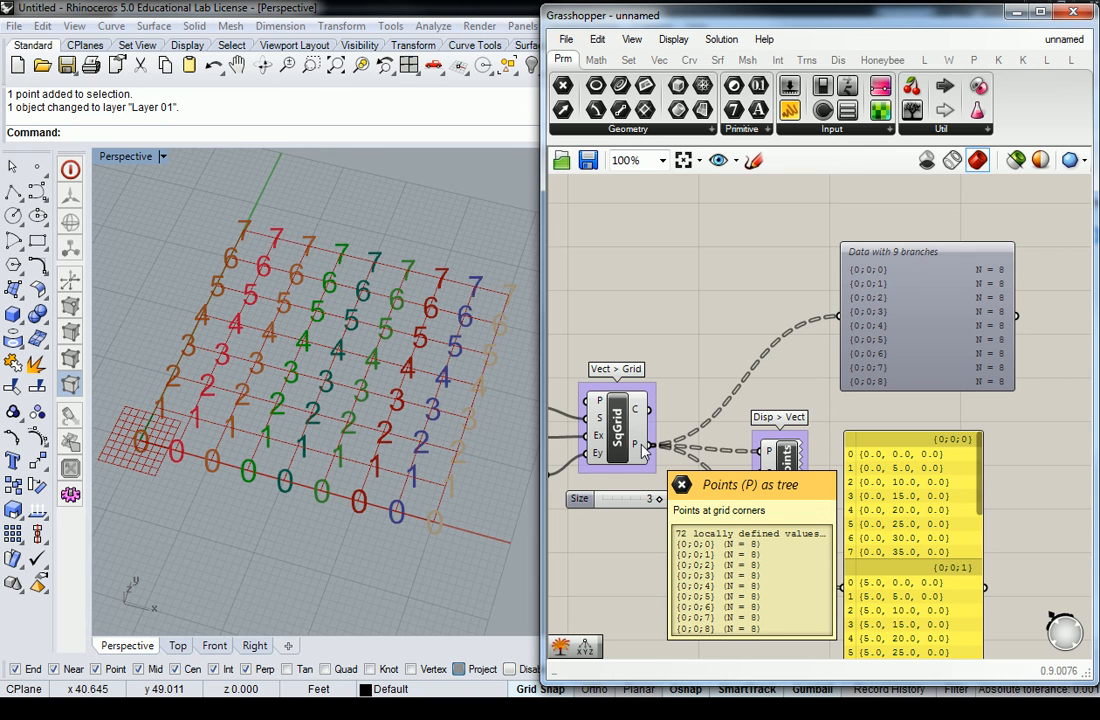
right_click(944, 349)
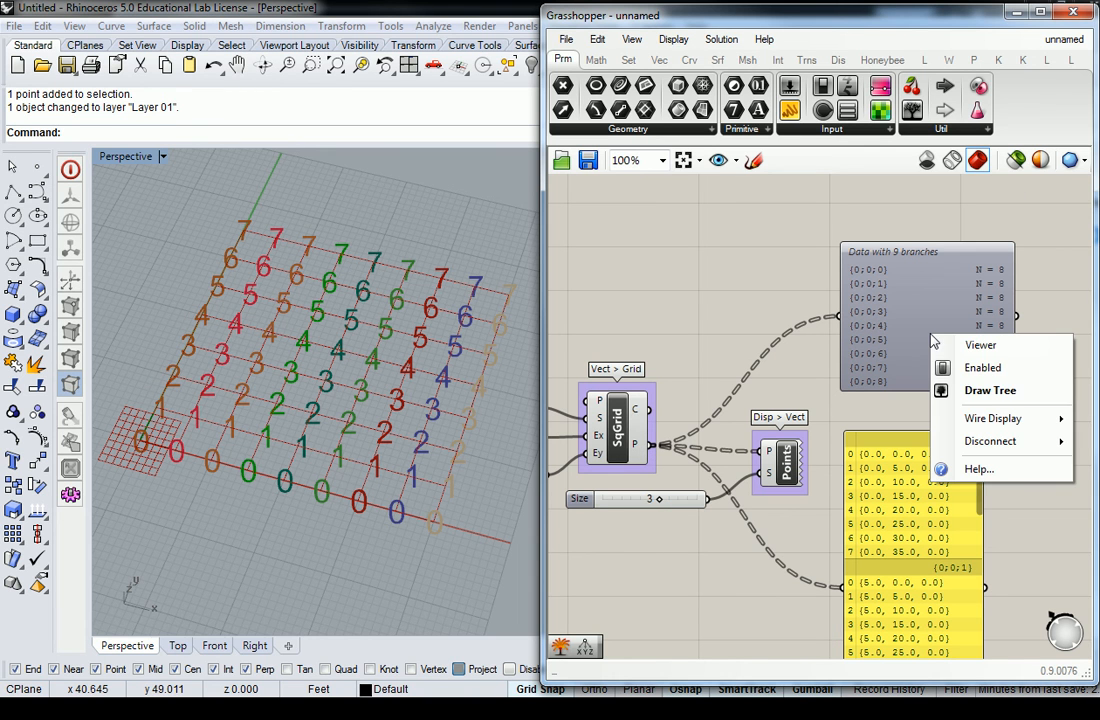
click(978, 392)
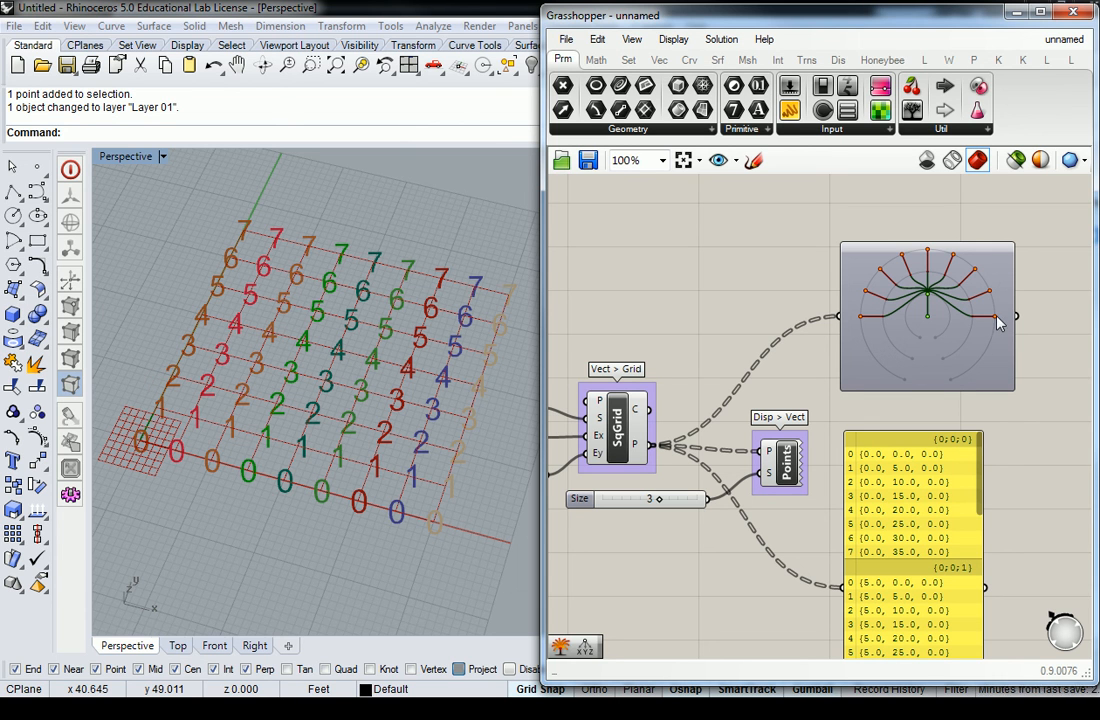
Examine the tree diagram's branches and compare them with the Extent X slider and the branch lists in the coordinates panel.
mouse_move(998, 322)
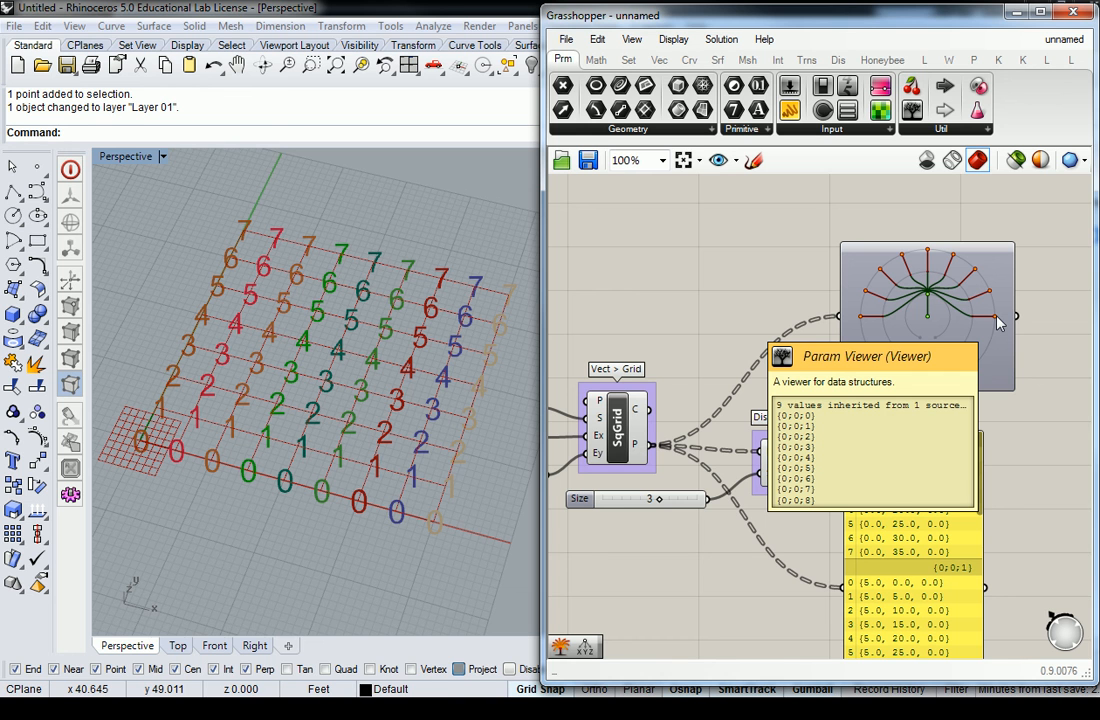
right_drag(727, 282, 982, 264)
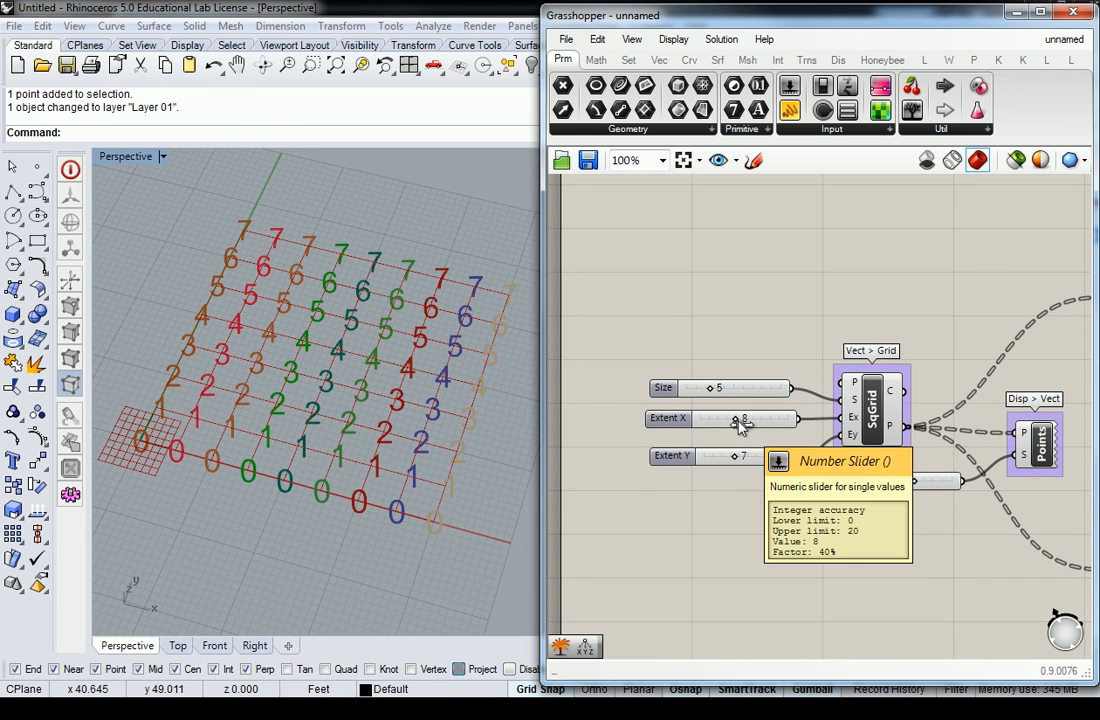
scroll(842, 426, down, 3)
scroll(846, 424, up, 2)
right_drag(849, 449, 861, 403)
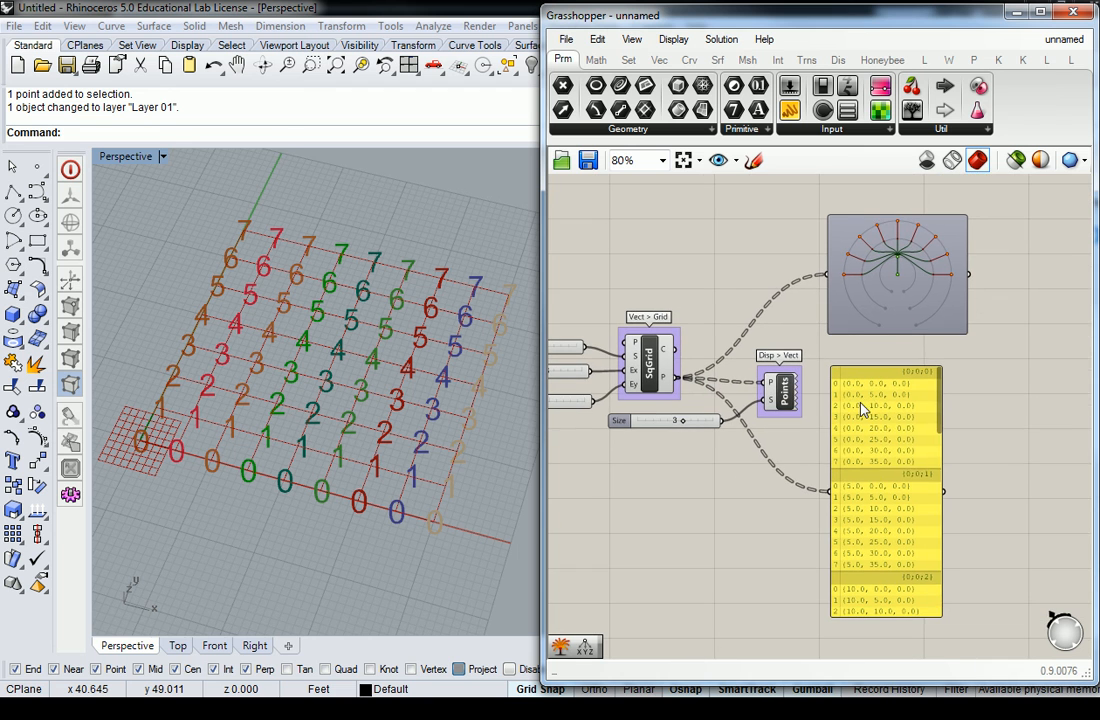
drag(940, 432, 948, 588)
mouse_move(897, 262)
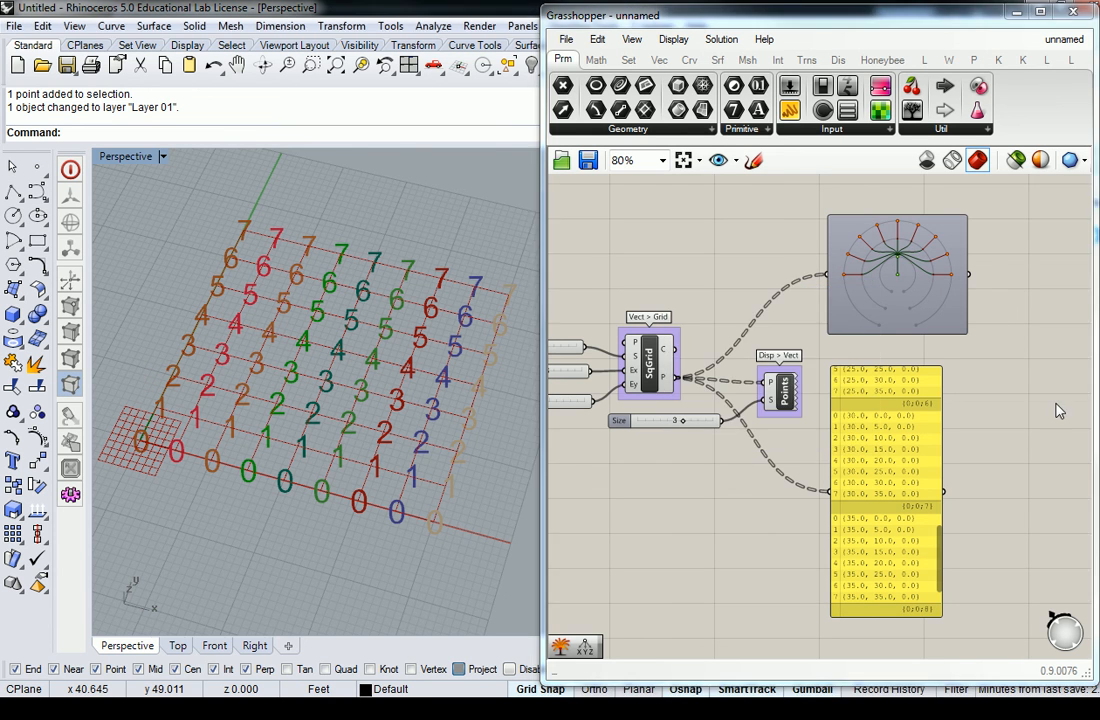
drag(936, 543, 958, 387)
right_drag(959, 370, 990, 415)
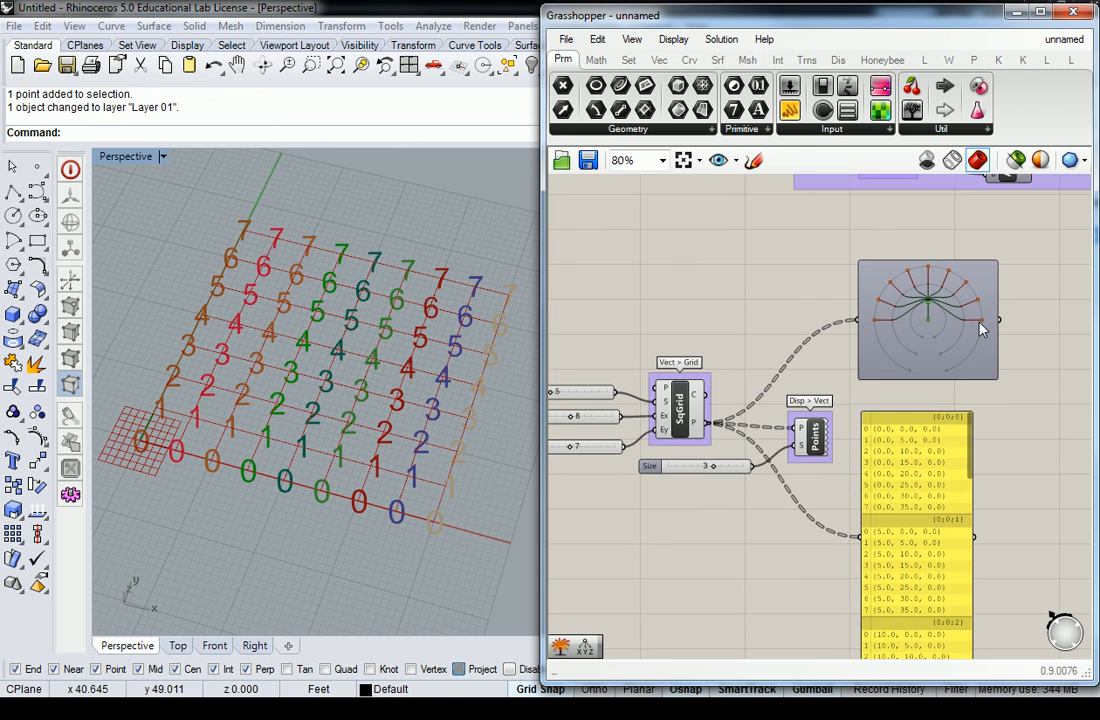
mouse_move(981, 330)
right_drag(718, 427, 774, 436)
right_drag(972, 364, 870, 370)
scroll(870, 376, up, 1)
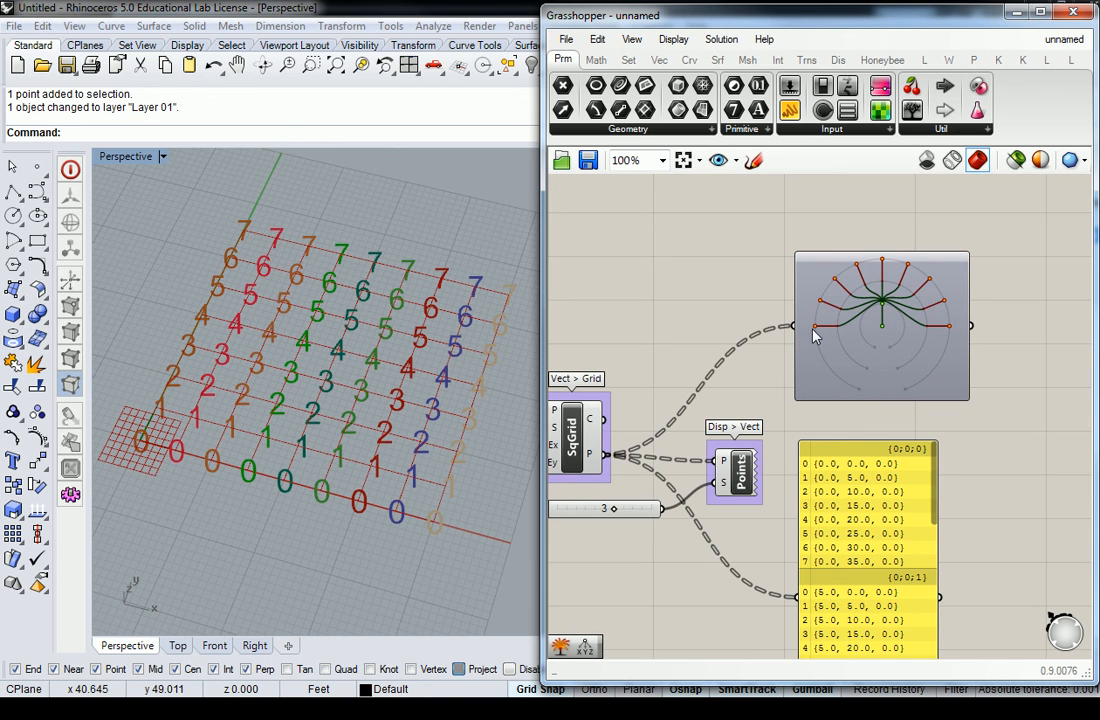
Flatten SqGrid's points output into a single list and review the Flatten option.
right_click(595, 455)
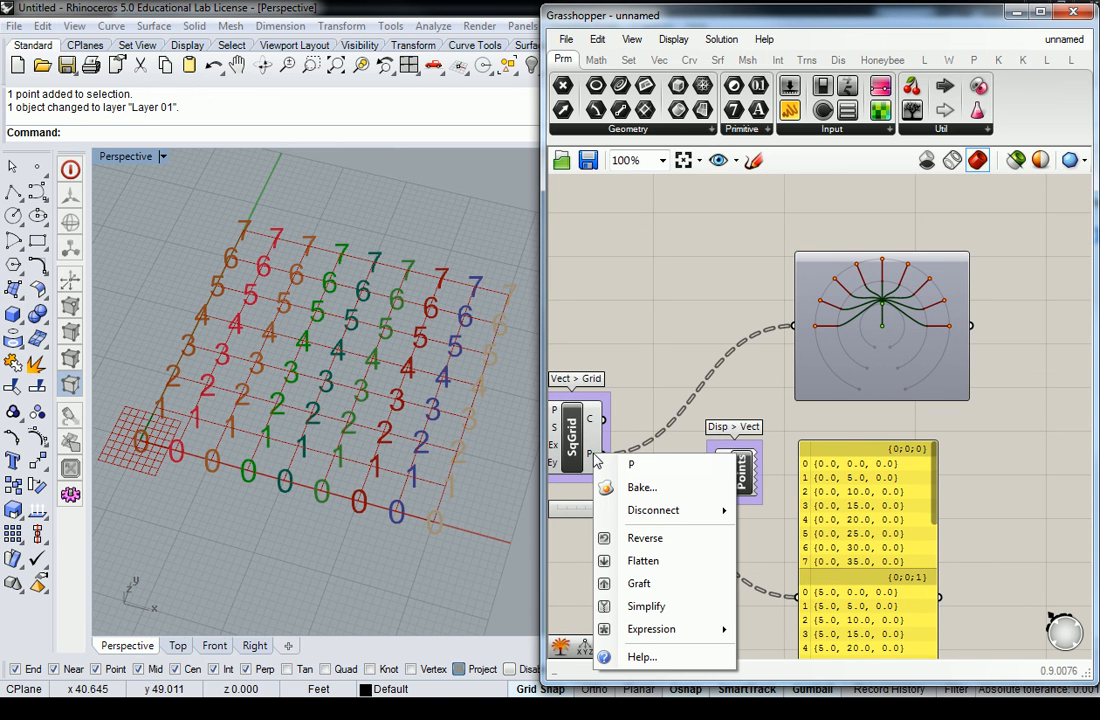
click(643, 561)
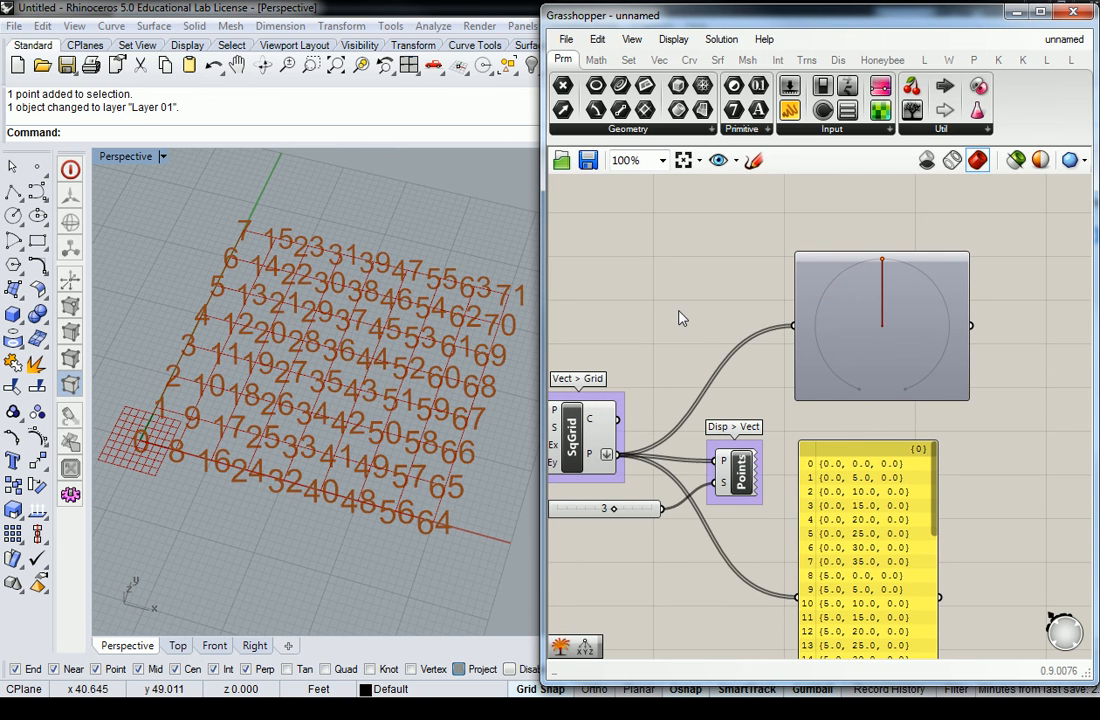
right_drag(717, 366, 747, 375)
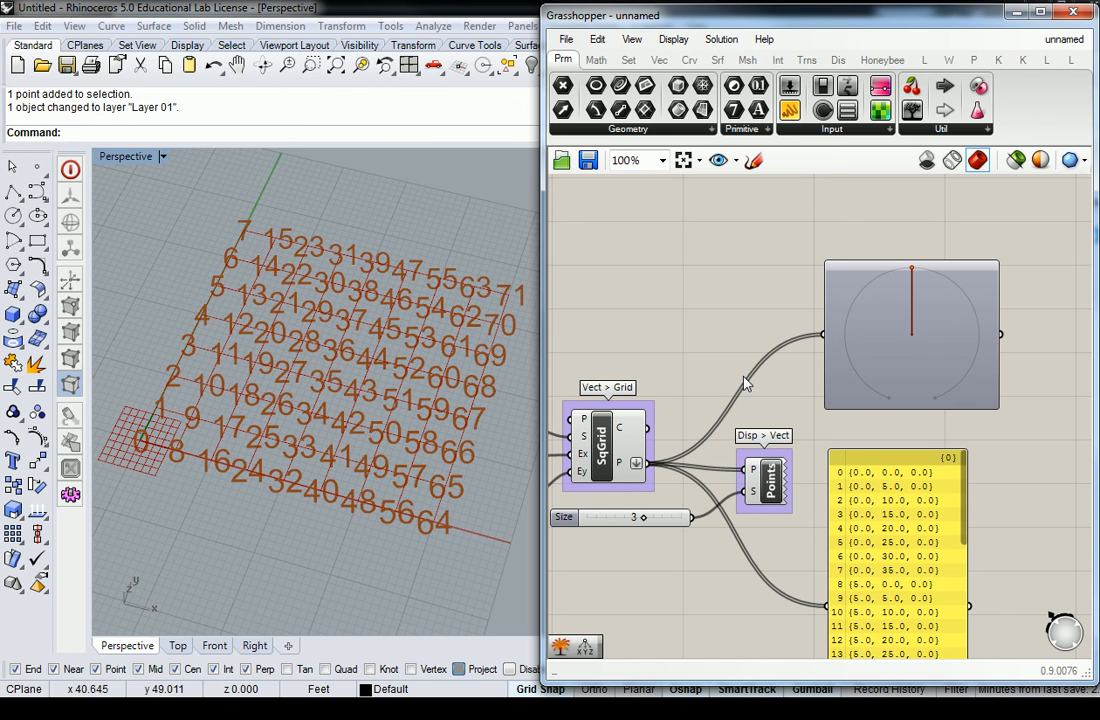
right_click(637, 464)
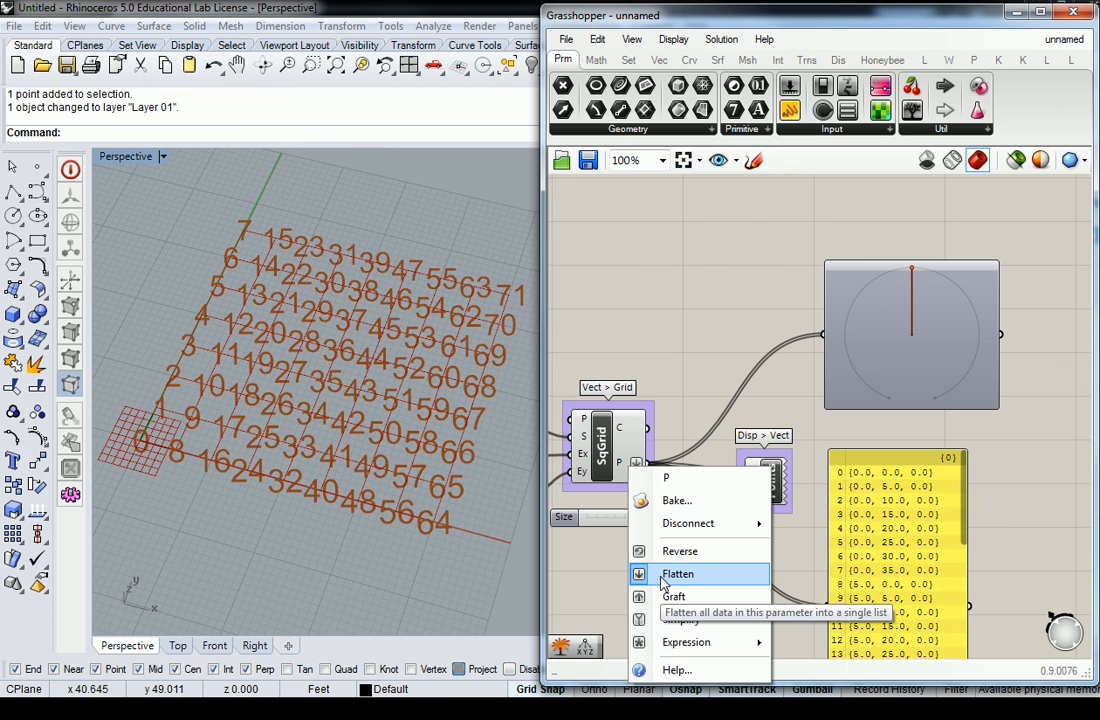
click(716, 377)
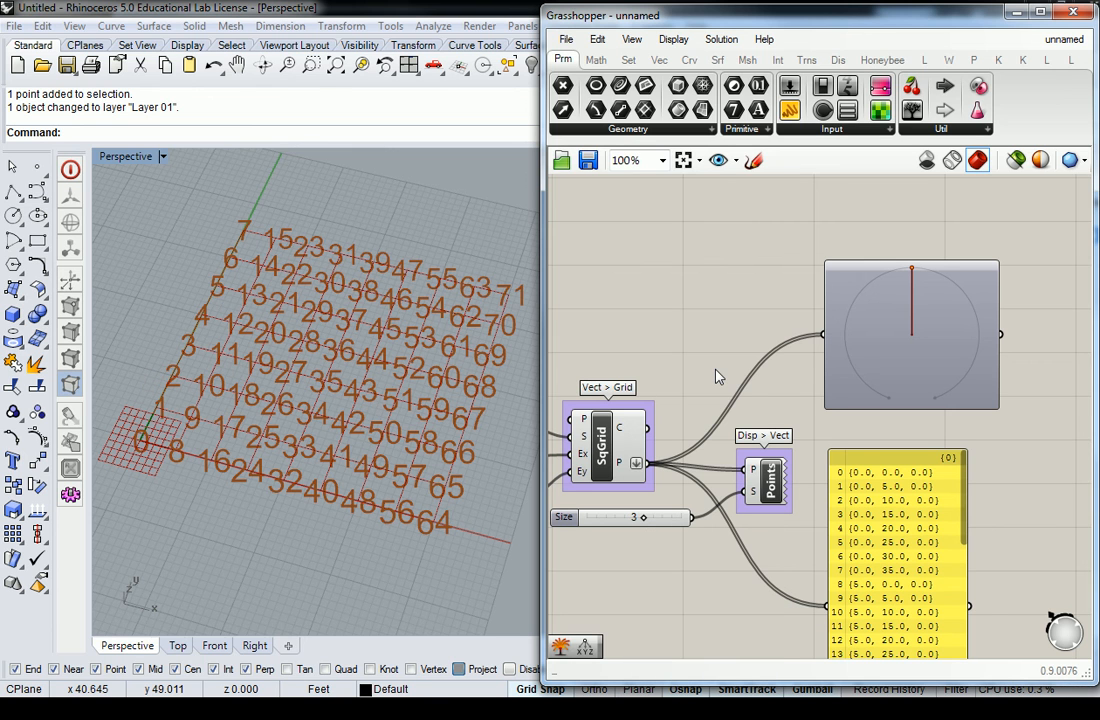